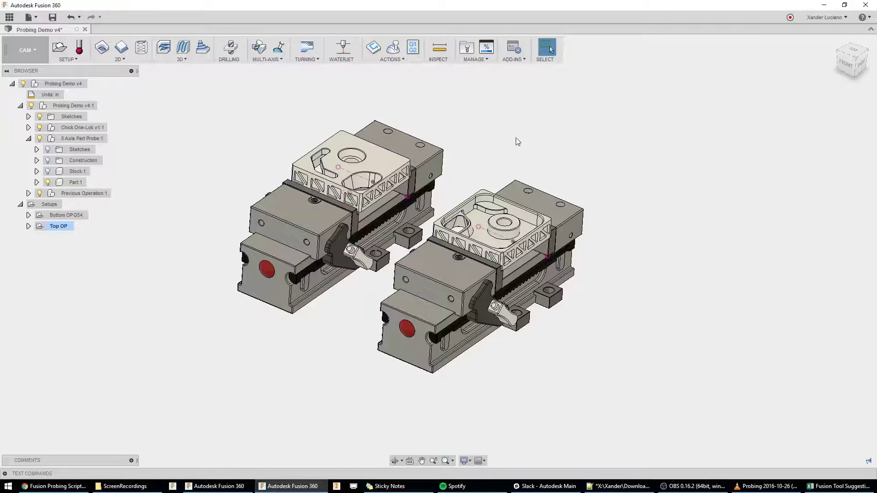
# Step: Examine both vises and the two parts clamped in them, including the pocket and bore side of the second part
pyautogui.scroll(3, 539, 159)
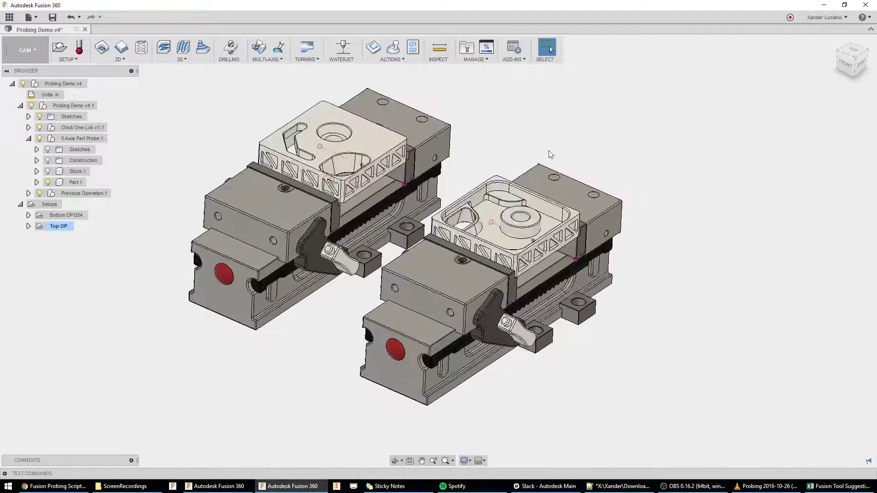
pyautogui.keyDown('shift'); pyautogui.moveTo(551, 154); pyautogui.dragTo(420, 218, button='middle'); pyautogui.keyUp('shift')
pyautogui.scroll(3, 420, 218)
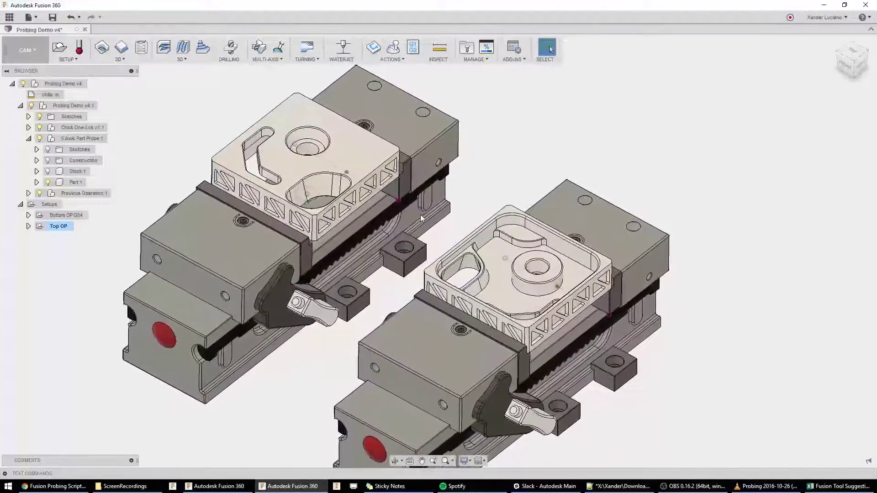
pyautogui.scroll(-1, 420, 218)
pyautogui.scroll(3, 314, 163)
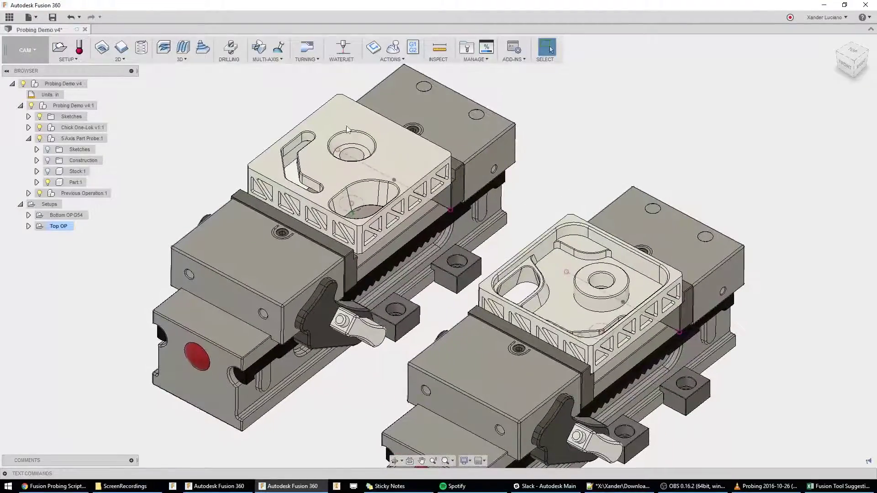
pyautogui.scroll(-3, 319, 158)
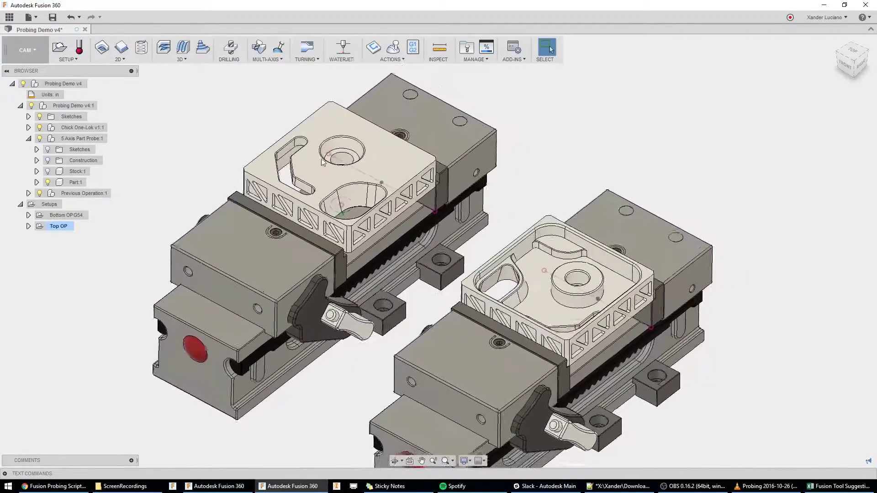
pyautogui.scroll(3, 524, 257)
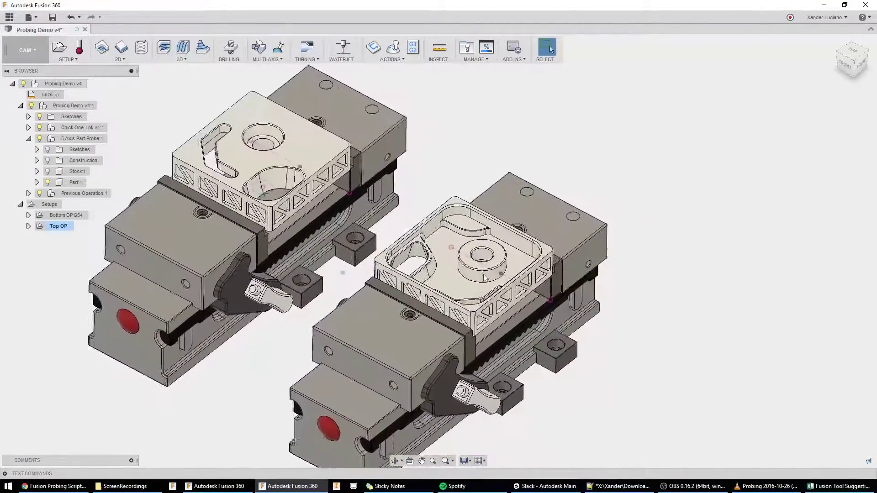
pyautogui.keyDown('shift'); pyautogui.moveTo(486, 276); pyautogui.dragTo(443, 315, button='middle'); pyautogui.keyUp('shift')
pyautogui.scroll(2, 437, 307)
pyautogui.scroll(4, 437, 308)
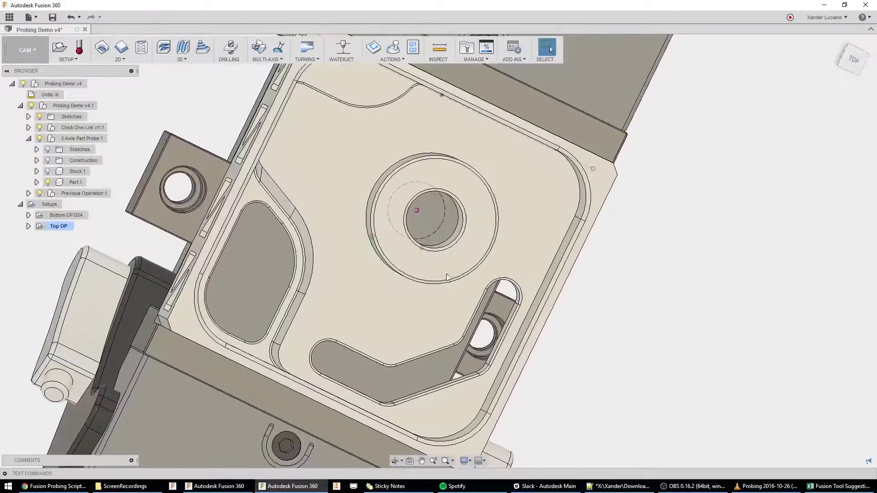
pyautogui.keyDown('shift'); pyautogui.moveTo(466, 219); pyautogui.dragTo(407, 230, button='middle'); pyautogui.keyUp('shift')
pyautogui.scroll(-3, 407, 230)
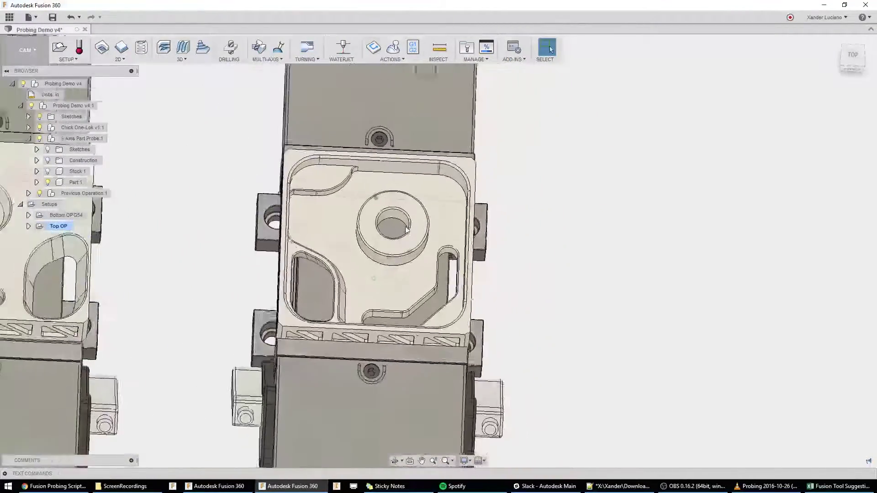
pyautogui.keyDown('shift'); pyautogui.moveTo(422, 260); pyautogui.dragTo(391, 236, button='middle'); pyautogui.keyUp('shift')
pyautogui.scroll(-5, 391, 235)
pyautogui.keyDown('shift'); pyautogui.moveTo(182, 257); pyautogui.dragTo(173, 247, button='middle'); pyautogui.keyUp('shift')
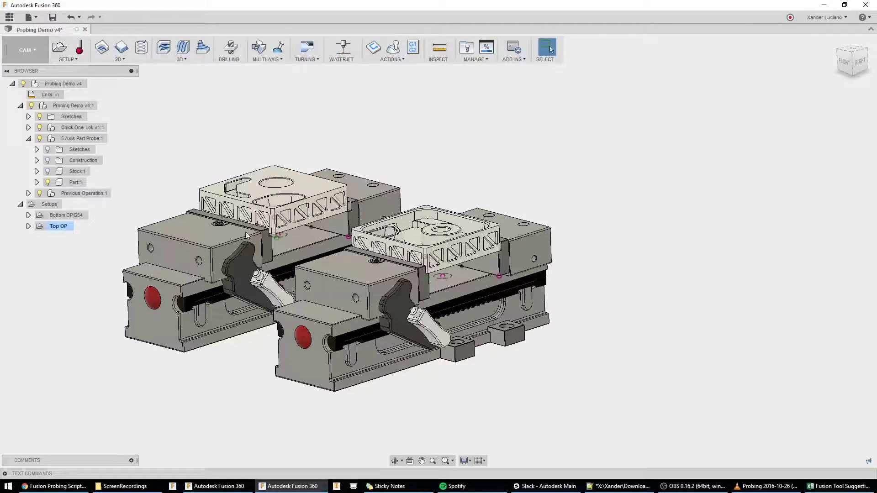
# Step: Examine the Bottom OP G54 setup's stock and its work coordinate origin at the base of the fixed jaw, then deselect it
pyautogui.click(73, 215)
pyautogui.keyDown('shift'); pyautogui.moveTo(337, 235); pyautogui.dragTo(353, 262, button='middle'); pyautogui.keyUp('shift')
pyautogui.scroll(4, 380, 226)
pyautogui.scroll(4, 353, 262)
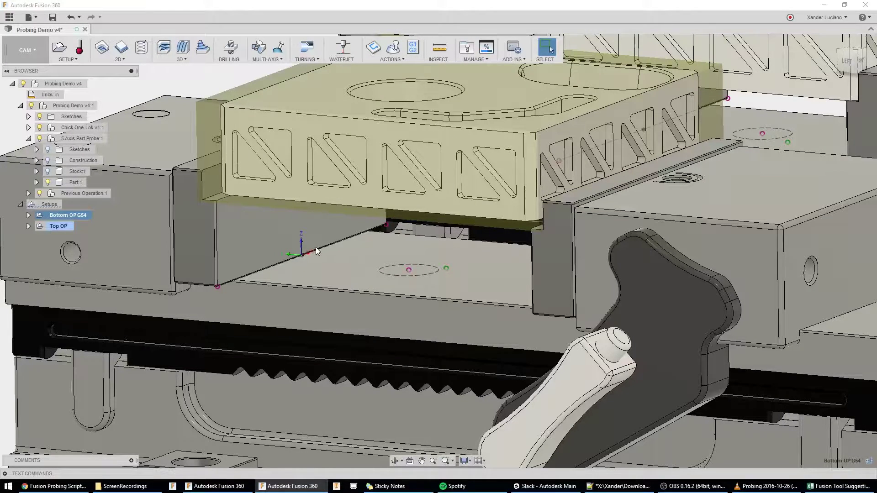
pyautogui.scroll(-3, 316, 248)
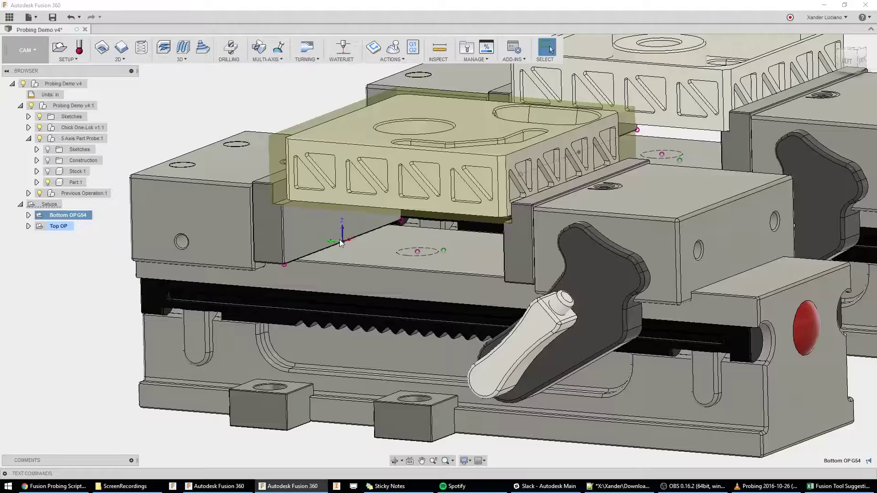
pyautogui.scroll(-4, 339, 240)
pyautogui.keyDown('shift'); pyautogui.moveTo(339, 240); pyautogui.dragTo(339, 221, button='middle'); pyautogui.keyUp('shift')
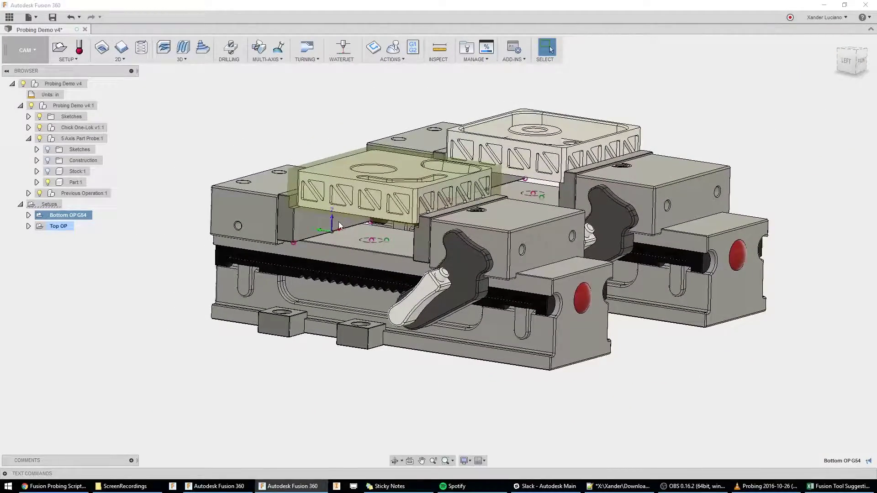
pyautogui.keyDown('shift'); pyautogui.moveTo(338, 222); pyautogui.dragTo(443, 260, button='middle'); pyautogui.keyUp('shift')
pyautogui.scroll(2, 407, 253)
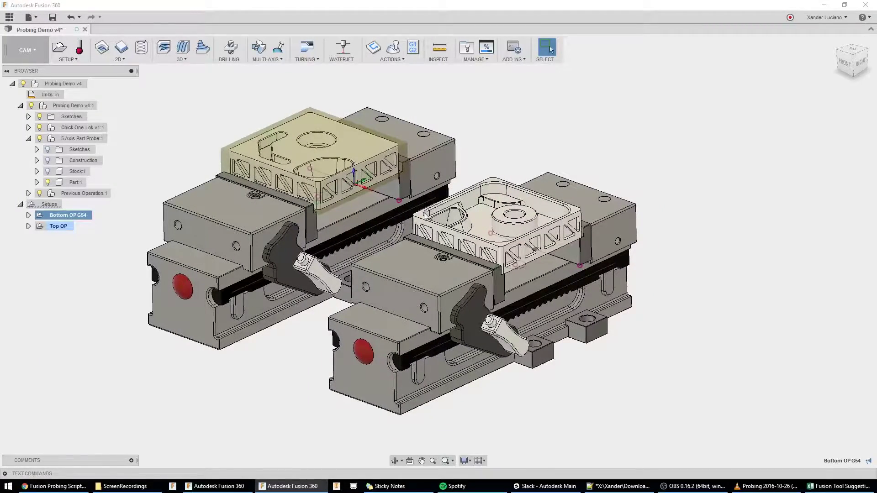
pyautogui.scroll(-2, 443, 261)
pyautogui.click(646, 128)
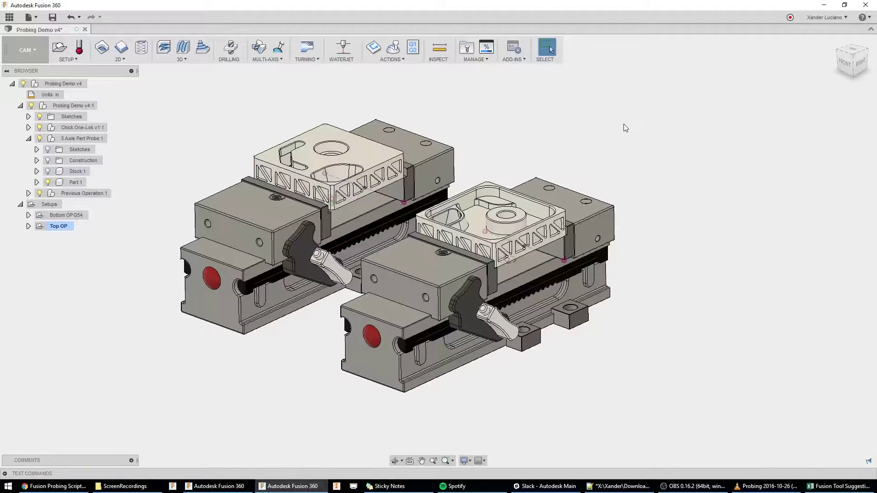
pyautogui.keyDown('shift'); pyautogui.moveTo(623, 126); pyautogui.dragTo(562, 134, button='middle'); pyautogui.keyUp('shift')
# Step: Create a new milling setup using the part in the second vise as the model, with the origin set to Selected point
pyautogui.click(60, 47)
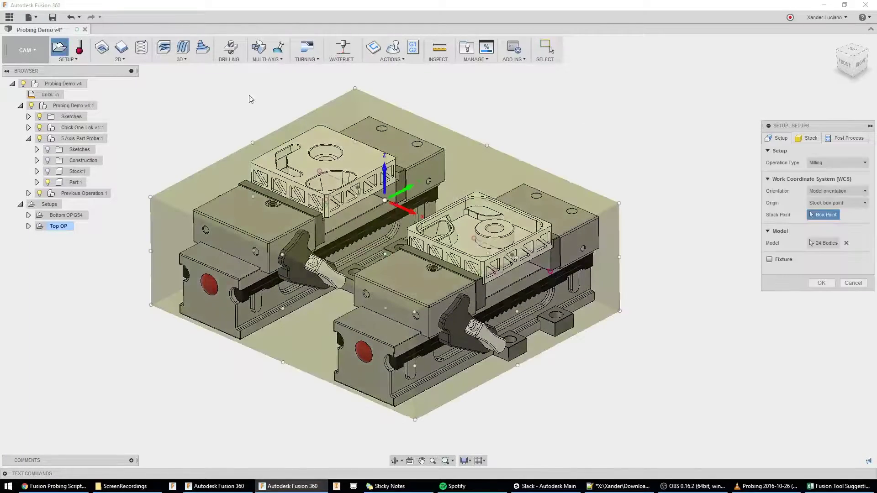
pyautogui.click(847, 245)
pyautogui.click(504, 245)
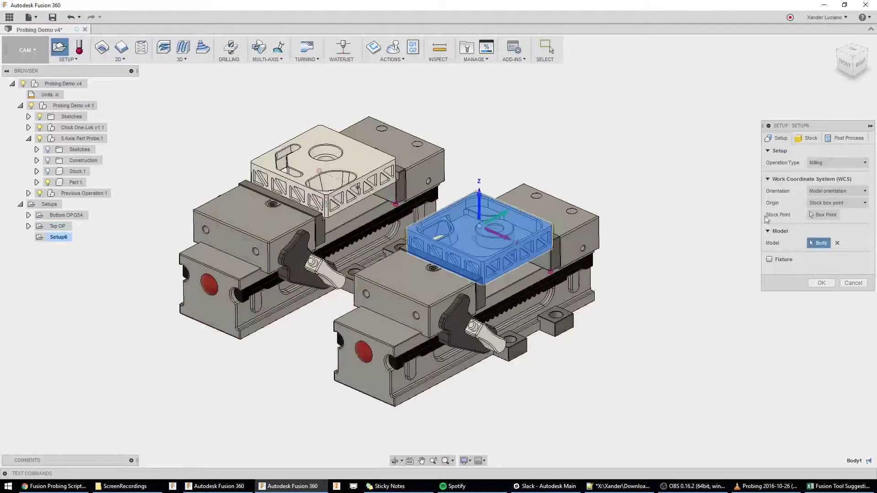
pyautogui.click(837, 203)
pyautogui.click(838, 220)
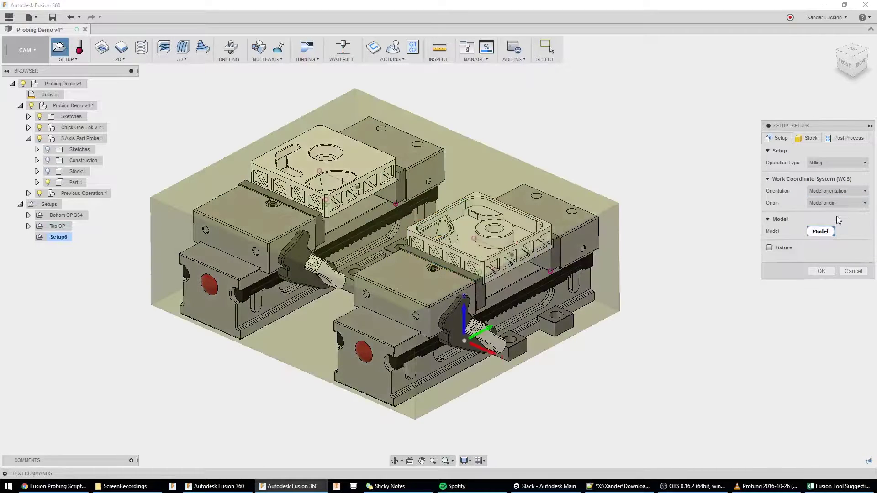
pyautogui.click(840, 204)
pyautogui.click(839, 224)
pyautogui.click(817, 247)
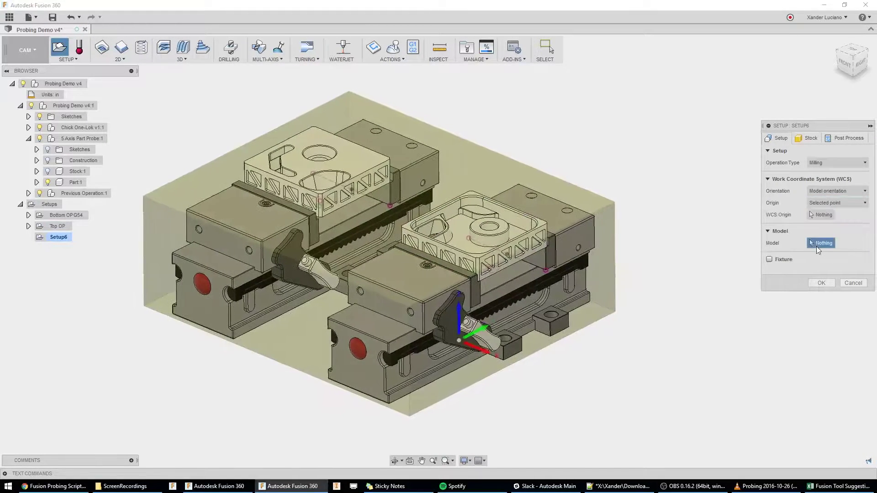
pyautogui.click(506, 253)
# Step: Place the WCS origin on the sketch point midway along the lower edge of the second vise's fixed jaw
pyautogui.scroll(5, 595, 274)
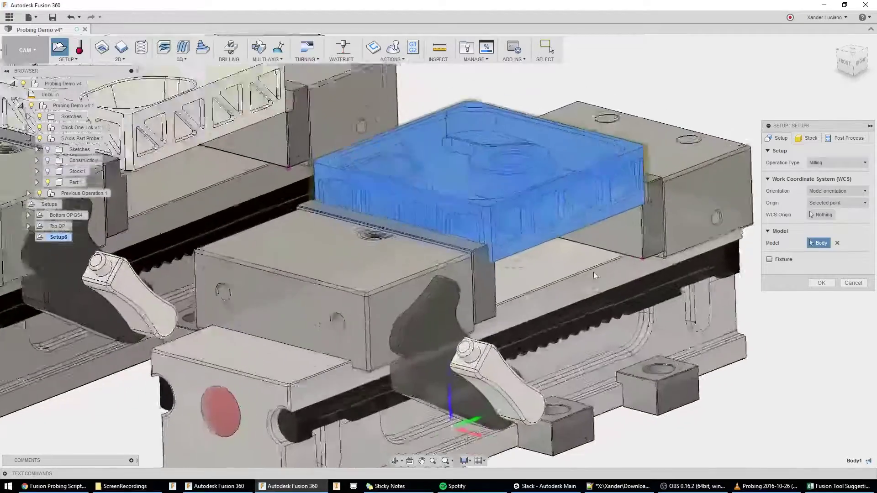
pyautogui.scroll(6, 595, 274)
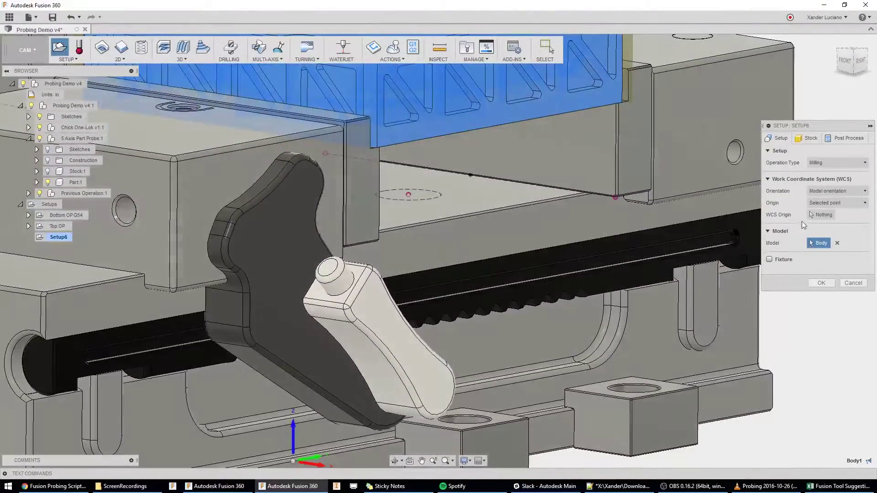
pyautogui.click(821, 215)
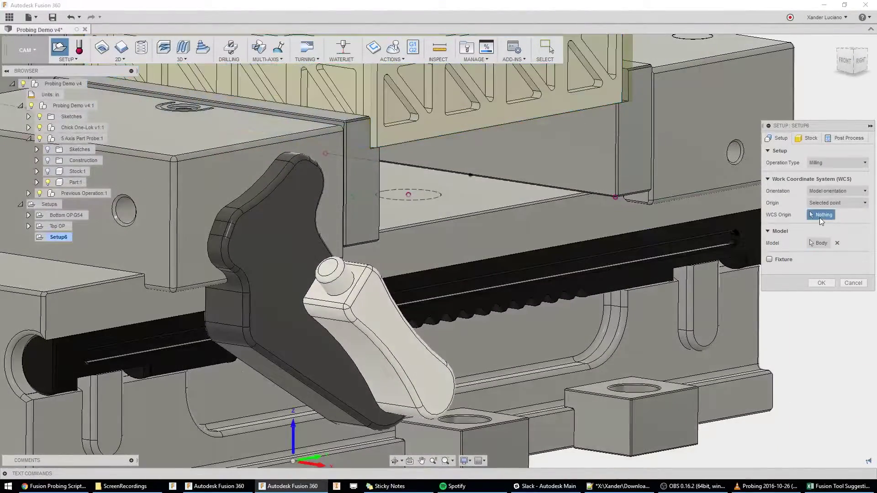
pyautogui.click(470, 176)
pyautogui.scroll(-3, 475, 182)
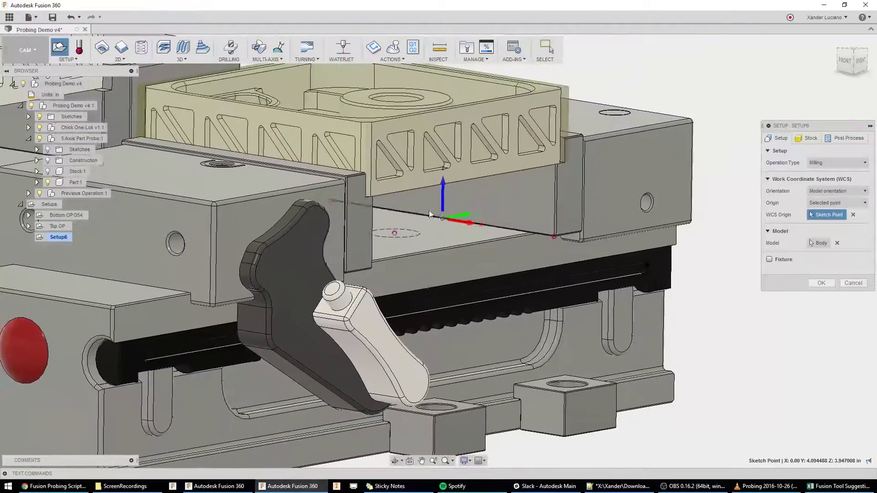
pyautogui.scroll(-5, 450, 221)
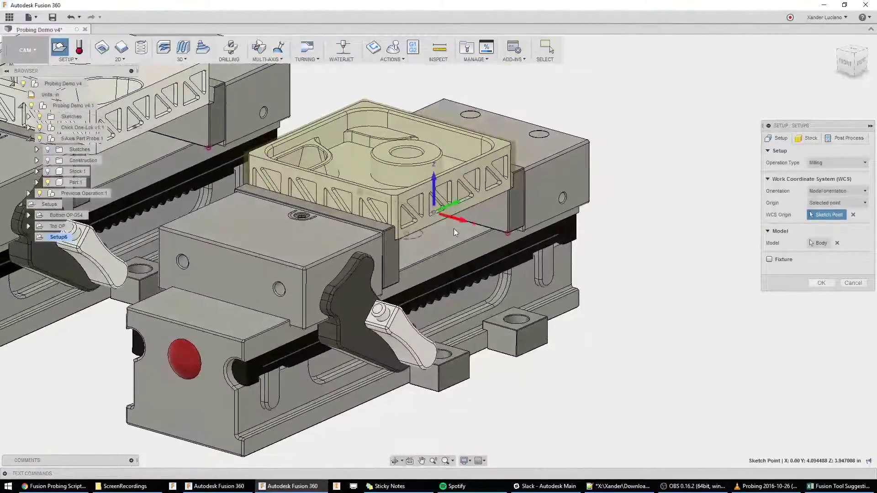
pyautogui.scroll(-5, 454, 228)
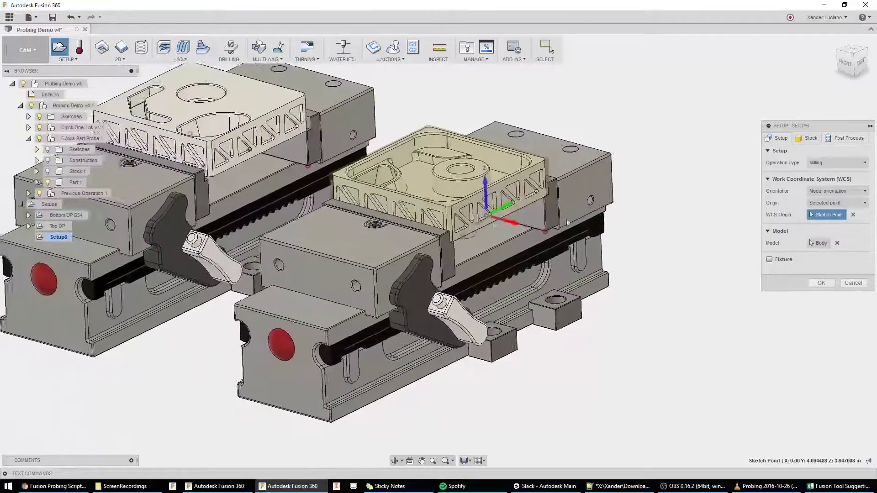
pyautogui.scroll(-2, 615, 217)
# Step: Set the stock mode to From solid and pick the Stock body around the second part as the stock solid
pyautogui.click(810, 138)
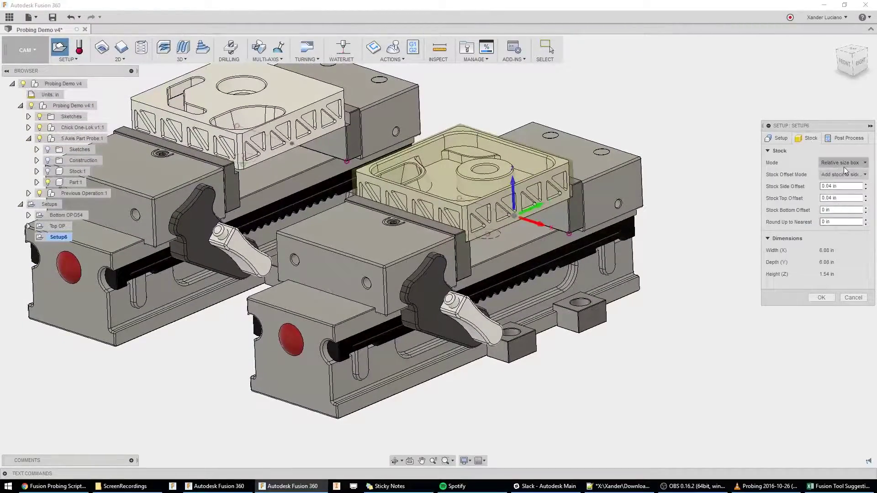
pyautogui.click(844, 167)
pyautogui.click(845, 231)
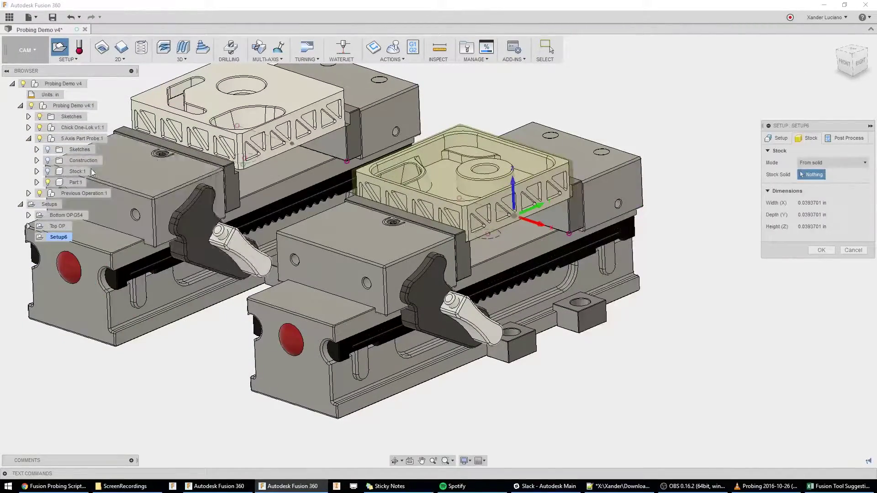
pyautogui.click(48, 169)
pyautogui.click(456, 157)
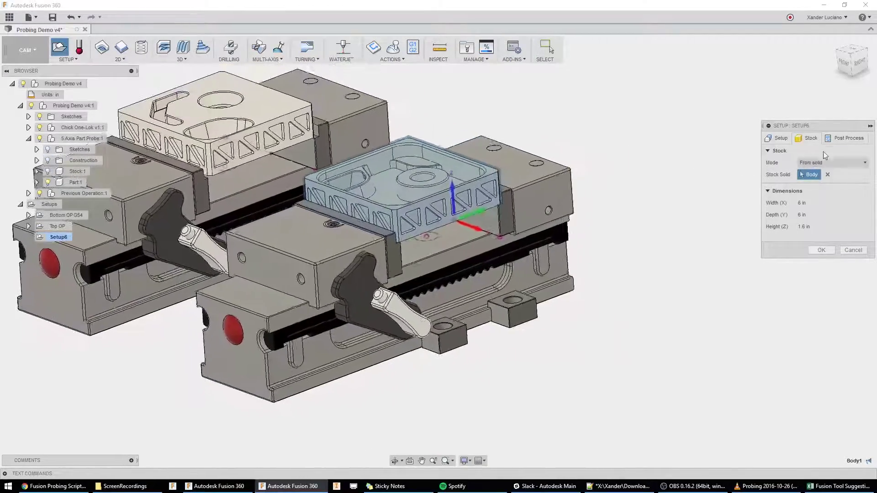
# Step: Set the WCS offset to 2 and the probe WCS override to 1, and name the finished setup Demo G55
pyautogui.click(842, 141)
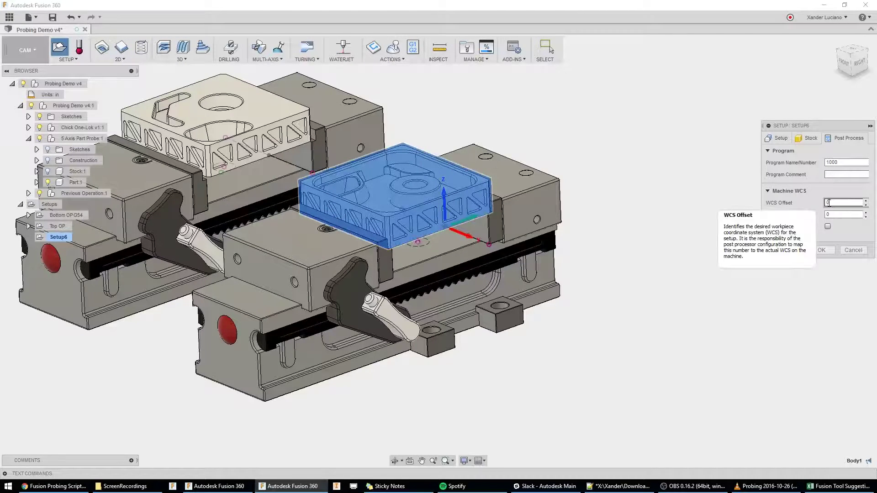
pyautogui.moveTo(846, 203); pyautogui.dragTo(827, 204)
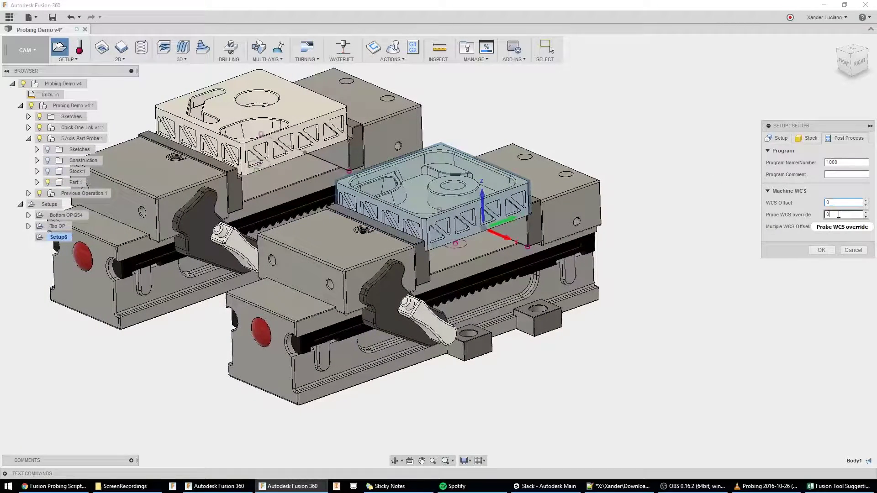
pyautogui.doubleClick(838, 215)
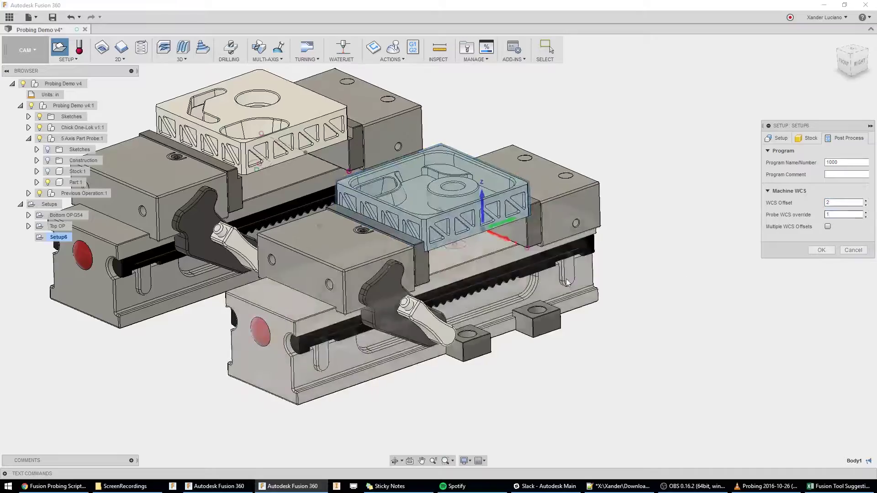
pyautogui.scroll(5, 538, 271)
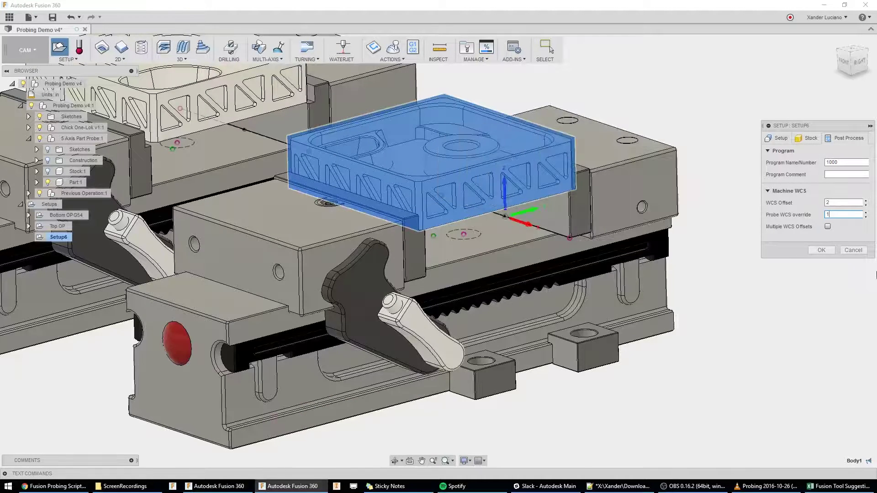
pyautogui.click(821, 250)
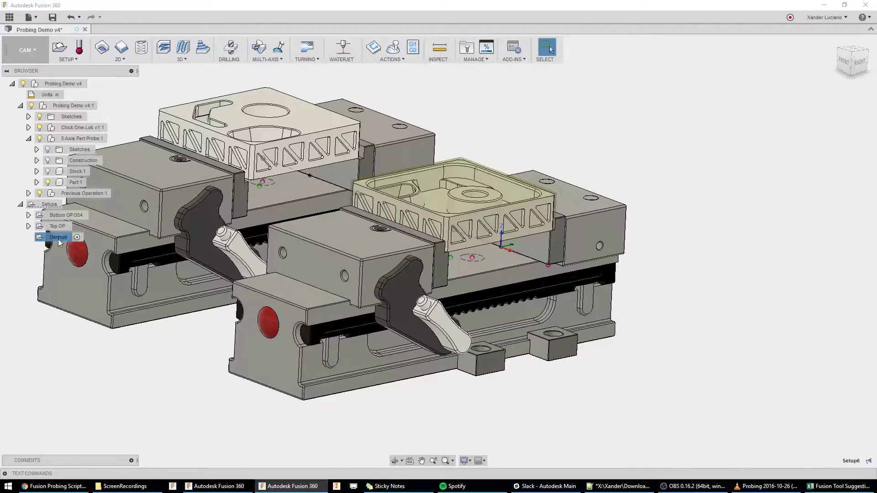
# Step: Start a WCS probe operation in the Demo G55 setup and assign the document's 10 - Ø0.12" probe as its tool
pyautogui.keyDown('shift'); pyautogui.moveTo(450, 201); pyautogui.dragTo(520, 243, button='middle'); pyautogui.keyUp('shift')
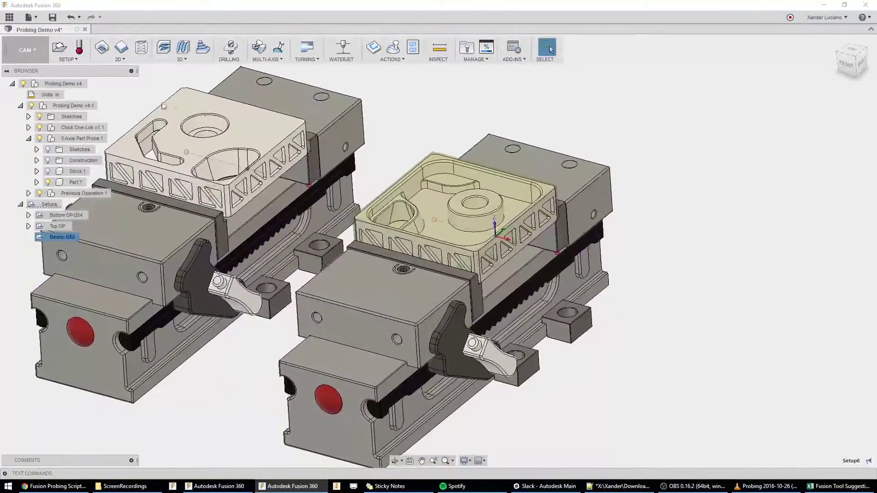
pyautogui.click(78, 50)
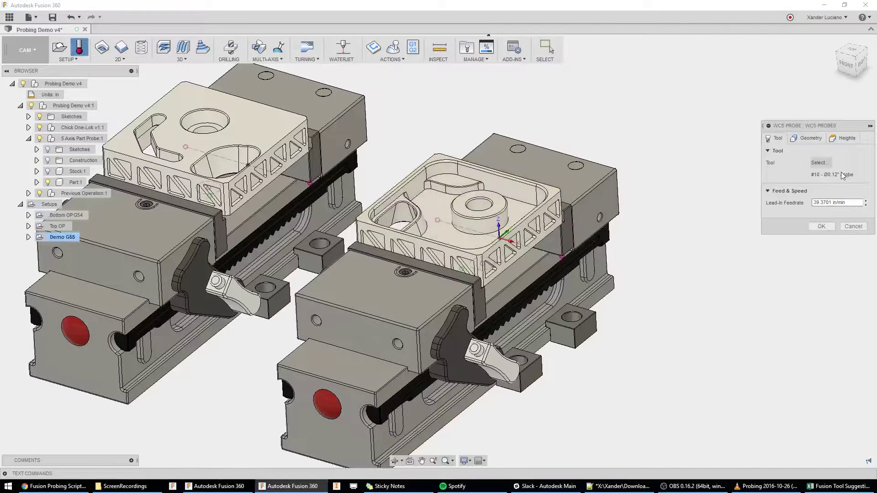
pyautogui.click(822, 163)
pyautogui.scroll(-1, 295, 206)
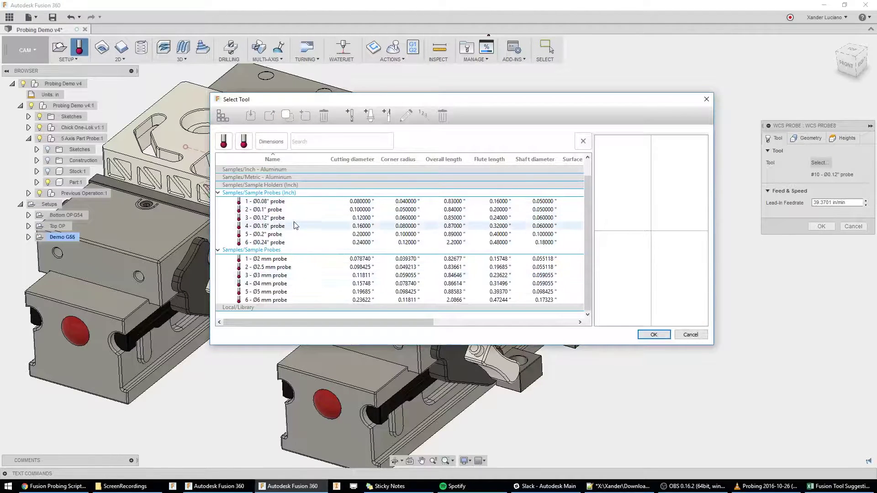
pyautogui.scroll(1, 295, 192)
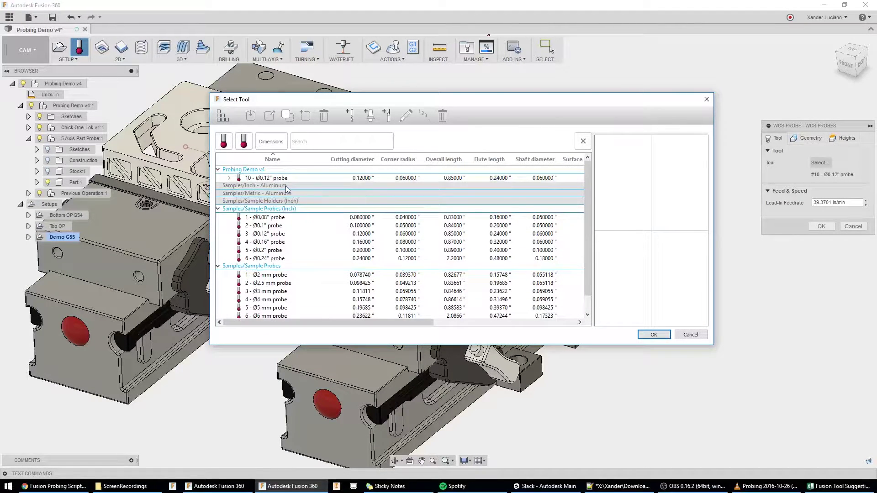
pyautogui.click(286, 179)
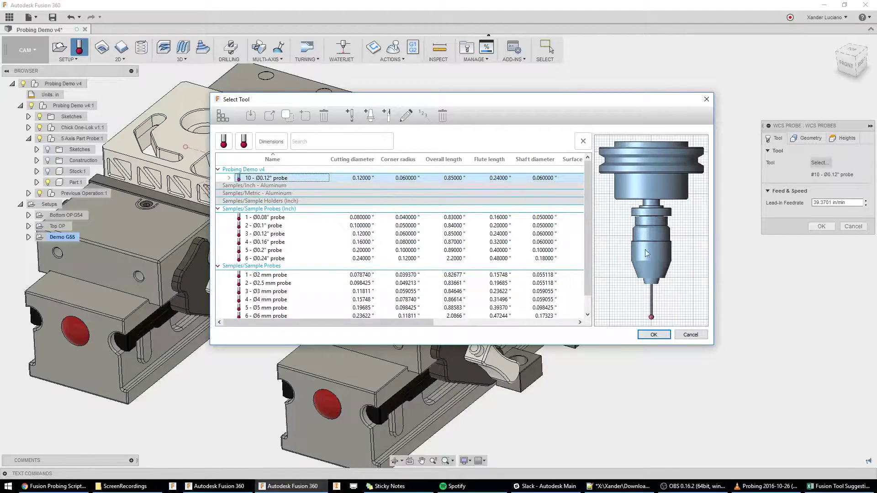
pyautogui.click(657, 335)
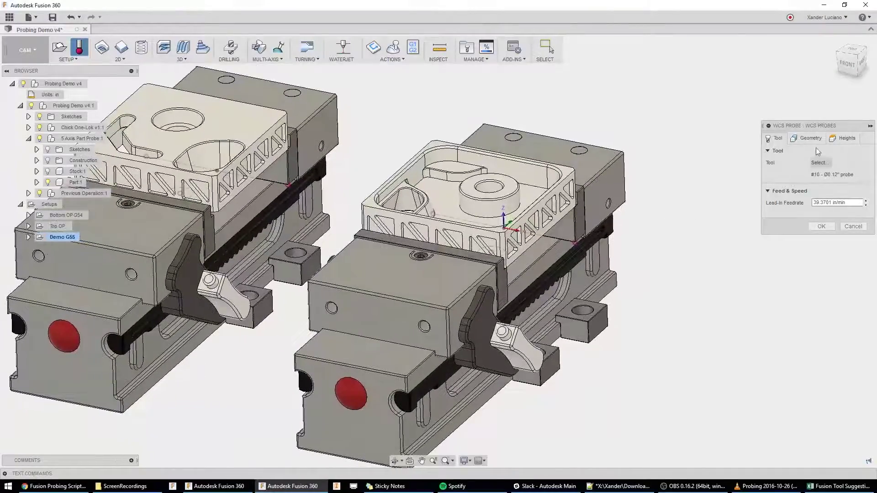
# Step: Show the Stock body instead of the part, pick its top face as the probe surface, and set the probe type to Z surface
pyautogui.click(811, 138)
pyautogui.keyDown('shift'); pyautogui.moveTo(714, 129); pyautogui.dragTo(648, 170, button='middle'); pyautogui.keyUp('shift')
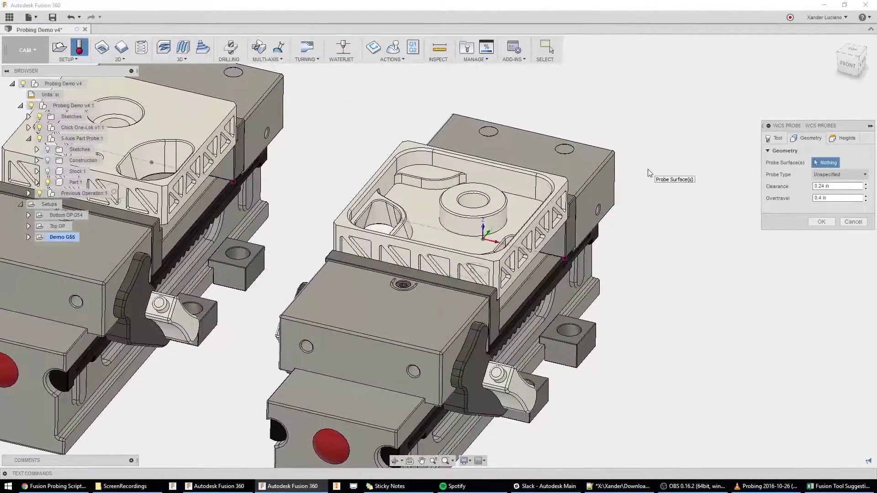
pyautogui.click(48, 171)
pyautogui.scroll(1, 388, 173)
pyautogui.scroll(2, 411, 165)
pyautogui.click(418, 171)
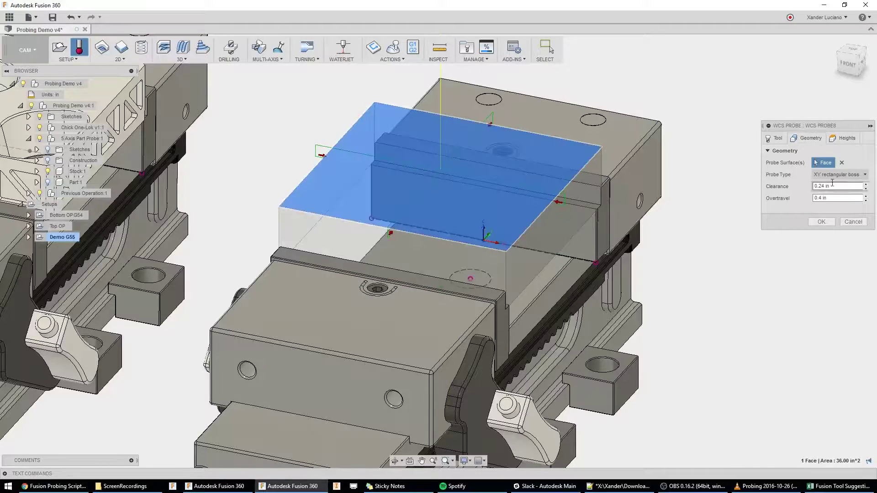
pyautogui.click(849, 175)
pyautogui.click(838, 192)
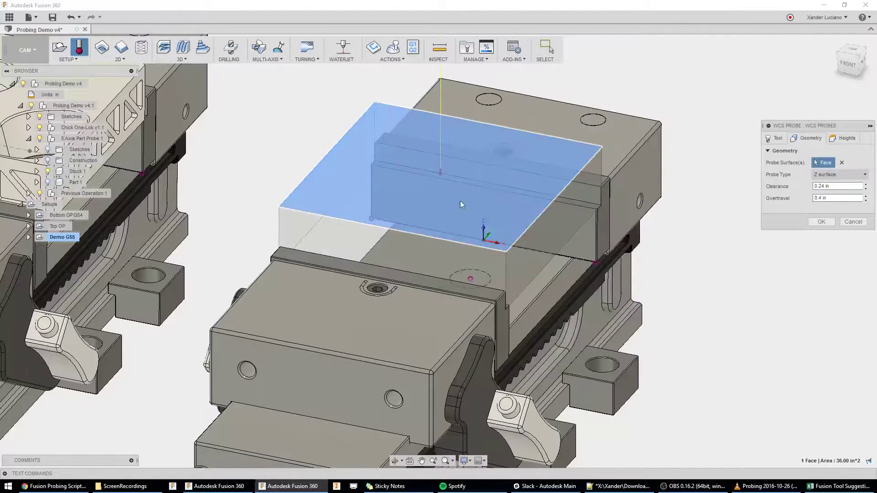
pyautogui.scroll(-2, 640, 180)
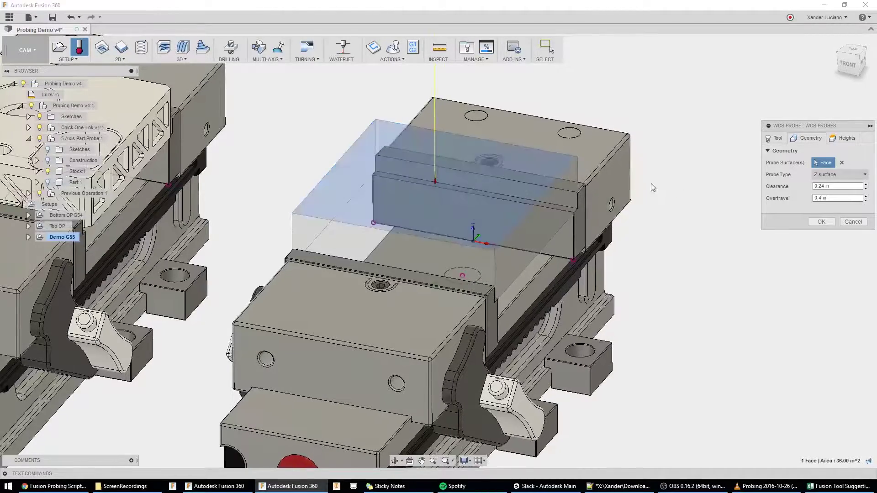
pyautogui.keyDown('shift'); pyautogui.moveTo(658, 187); pyautogui.dragTo(631, 177, button='middle'); pyautogui.keyUp('shift')
pyautogui.scroll(-1, 635, 176)
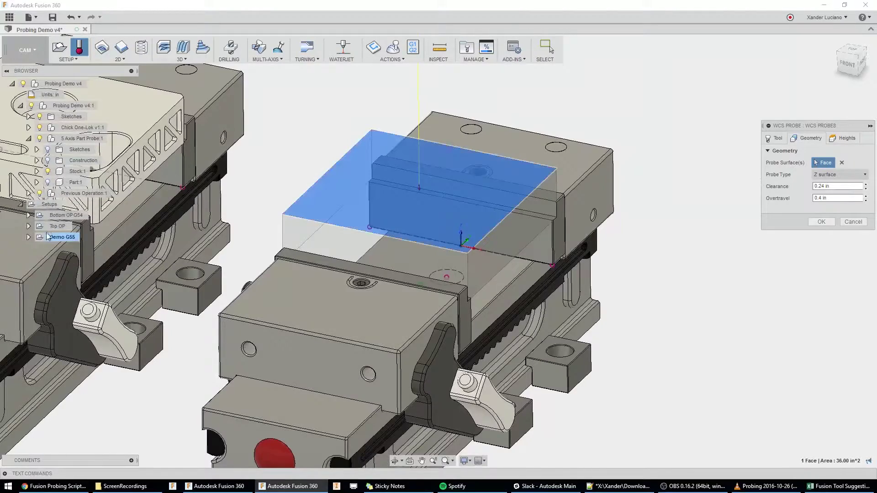
# Step: Replace the probe surface with the stock's two opposite side faces to try an X-wall probe
pyautogui.click(841, 162)
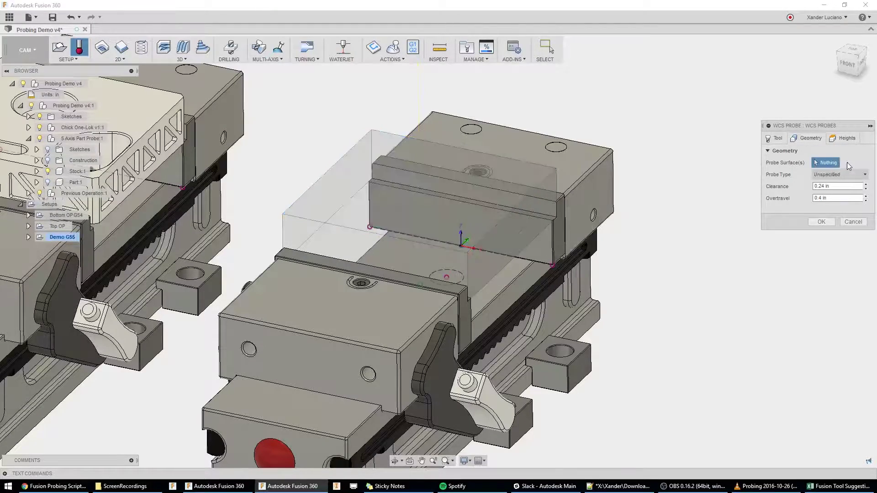
pyautogui.click(516, 234)
pyautogui.keyDown('shift'); pyautogui.moveTo(516, 234); pyautogui.dragTo(279, 287, button='middle'); pyautogui.keyUp('shift')
pyautogui.click(265, 265)
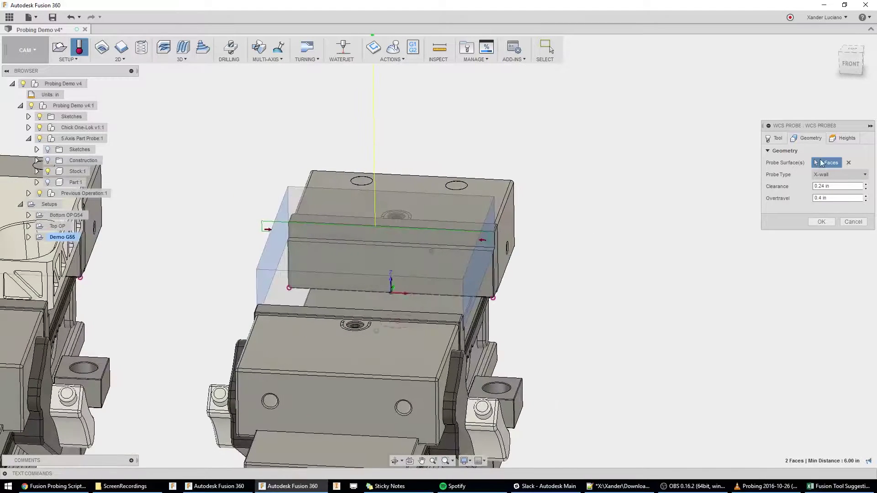
# Step: Replace the X-wall selection with the stock's right side face and a second face to try another two-face probe
pyautogui.click(850, 163)
pyautogui.click(476, 268)
pyautogui.keyDown('shift'); pyautogui.moveTo(589, 246); pyautogui.dragTo(672, 219, button='middle'); pyautogui.keyUp('shift')
pyautogui.click(523, 286)
# Step: Clear the probe surfaces, pick the stock's top face for an XY rectangular boss probe, and view it from the top
pyautogui.click(848, 162)
pyautogui.click(404, 261)
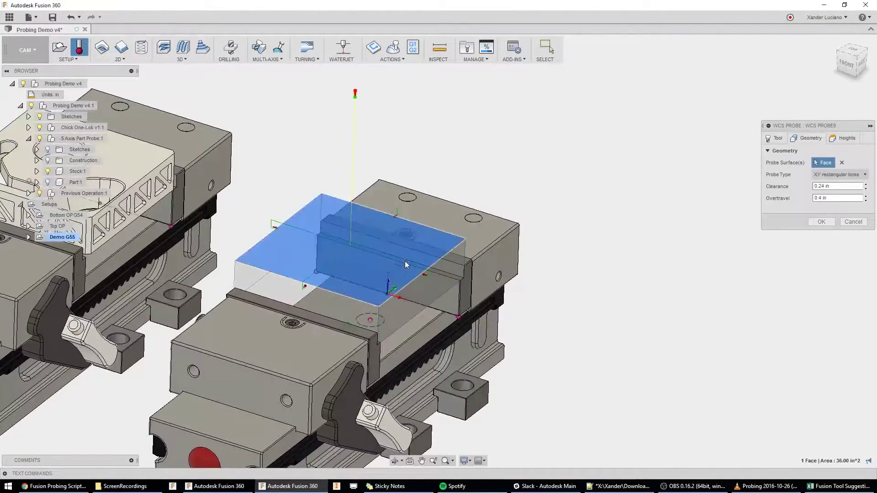
pyautogui.click(852, 49)
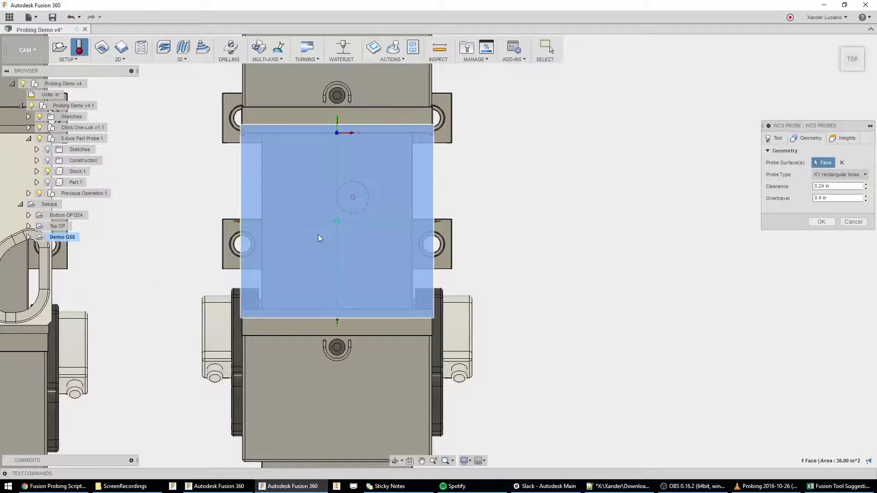
# Step: Replace the probe surface with the stock's right side face to try an X surface probe, and add a second face
pyautogui.click(842, 162)
pyautogui.keyDown('shift'); pyautogui.moveTo(529, 211); pyautogui.dragTo(428, 290, button='middle'); pyautogui.keyUp('shift')
pyautogui.click(460, 264)
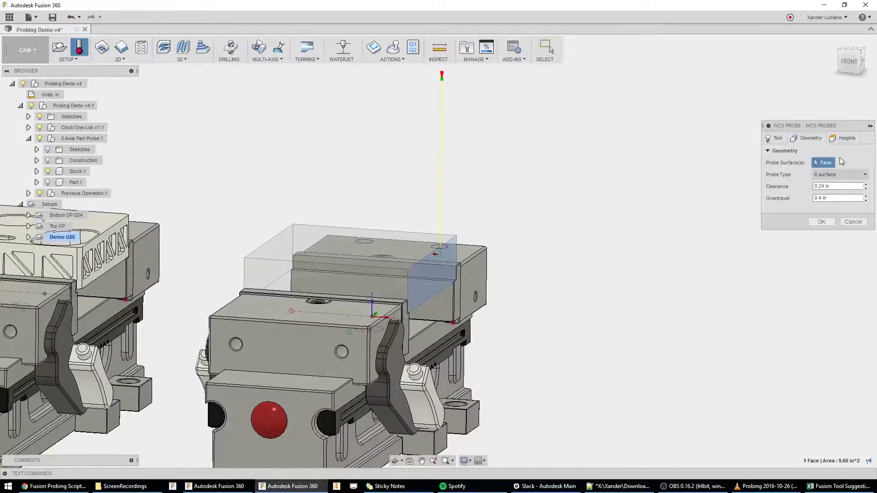
pyautogui.keyDown('shift'); pyautogui.moveTo(571, 265); pyautogui.dragTo(511, 289, button='middle'); pyautogui.keyUp('shift')
pyautogui.click(513, 288)
pyautogui.keyDown('shift'); pyautogui.moveTo(538, 254); pyautogui.dragTo(774, 230, button='middle'); pyautogui.keyUp('shift')
# Step: Clear the selection, pick the stock's top face for an XY rectangular boss probe again, and examine its probing path against the WCS origin
pyautogui.click(848, 162)
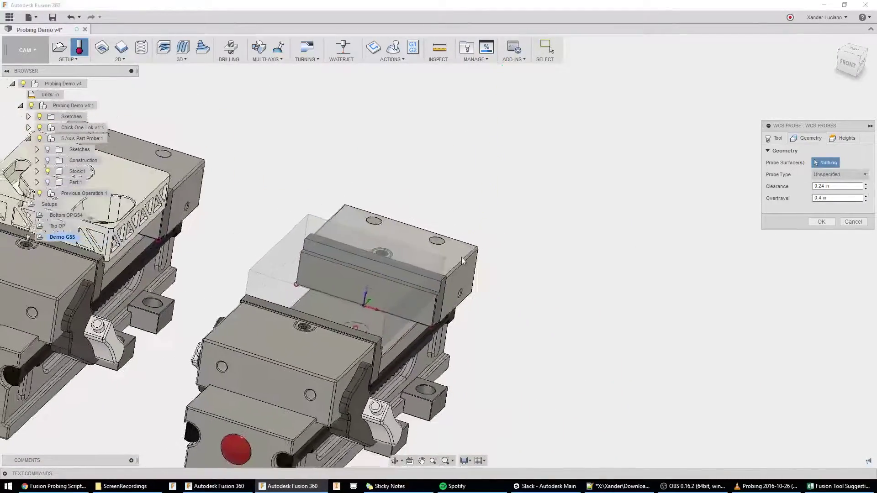
pyautogui.keyDown('shift'); pyautogui.moveTo(462, 261); pyautogui.dragTo(397, 326, button='middle'); pyautogui.keyUp('shift')
pyautogui.click(369, 286)
pyautogui.scroll(3, 397, 327)
pyautogui.scroll(2, 397, 327)
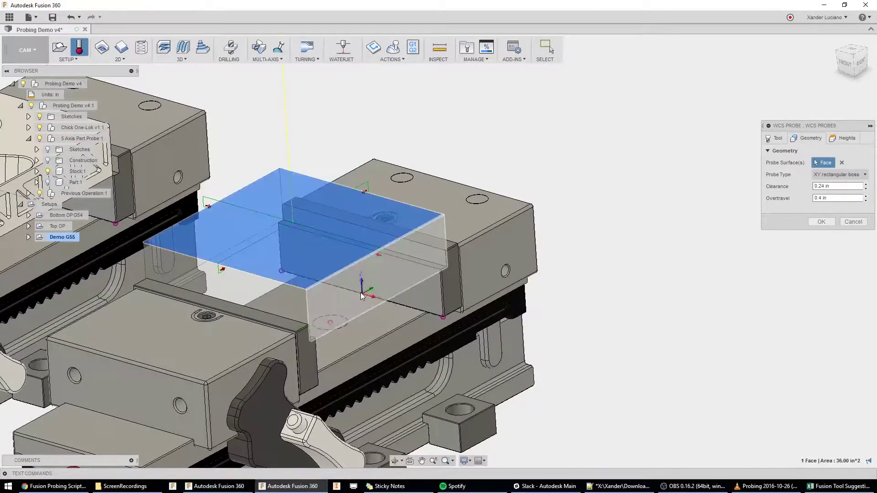
pyautogui.keyDown('shift'); pyautogui.moveTo(360, 292); pyautogui.dragTo(341, 265, button='middle'); pyautogui.keyUp('shift')
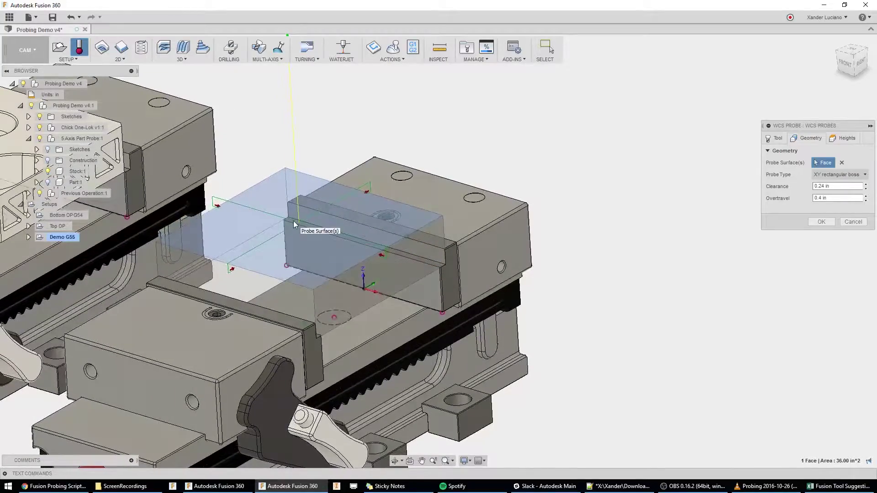
pyautogui.moveTo(339, 347)
pyautogui.keyDown('shift'); pyautogui.mouseDown(button='middle')
pyautogui.moveTo(322, 325)
pyautogui.moveTo(318, 336)
pyautogui.moveTo(325, 336)
pyautogui.mouseUp(button='middle'); pyautogui.keyUp('shift')
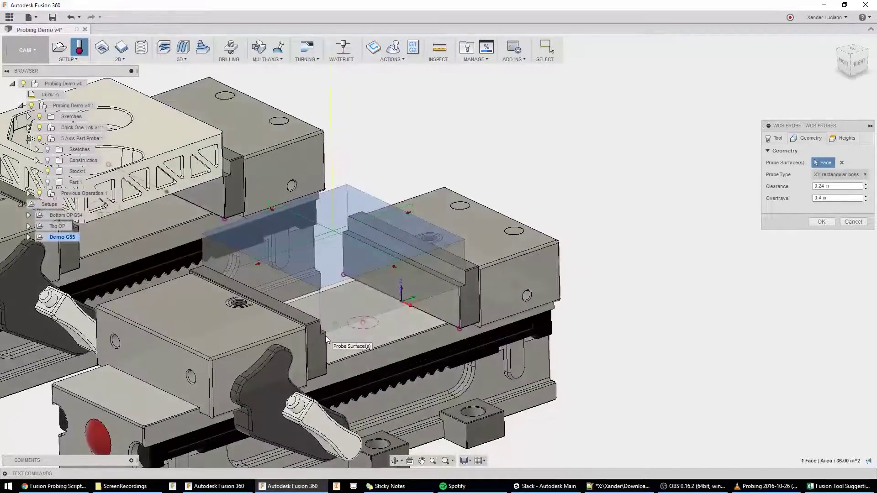
pyautogui.scroll(-1, 325, 336)
pyautogui.keyDown('shift'); pyautogui.moveTo(568, 259); pyautogui.dragTo(594, 249, button='middle'); pyautogui.keyUp('shift')
# Step: Clear the probe surface selection and show Part 1 in the second vise instead of the Stock body
pyautogui.click(844, 163)
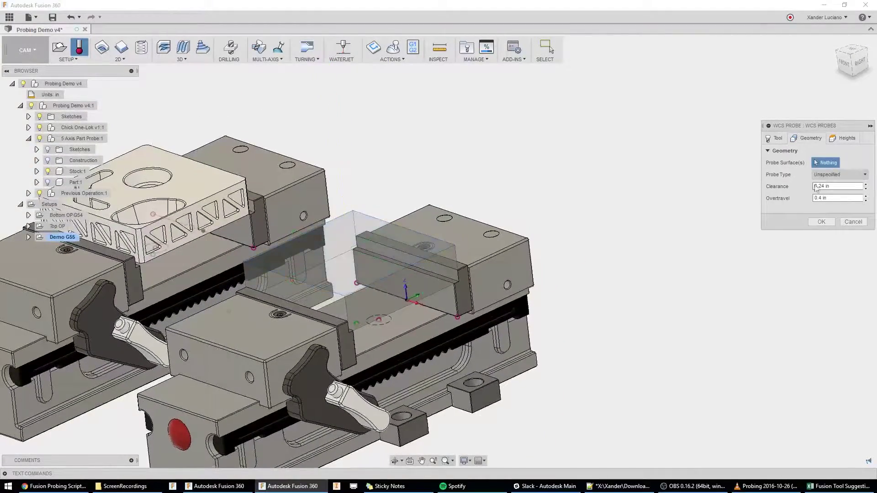
pyautogui.moveTo(381, 302)
pyautogui.keyDown('shift'); pyautogui.mouseDown(button='middle')
pyautogui.moveTo(386, 312)
pyautogui.moveTo(389, 305)
pyautogui.mouseUp(button='middle'); pyautogui.keyUp('shift')
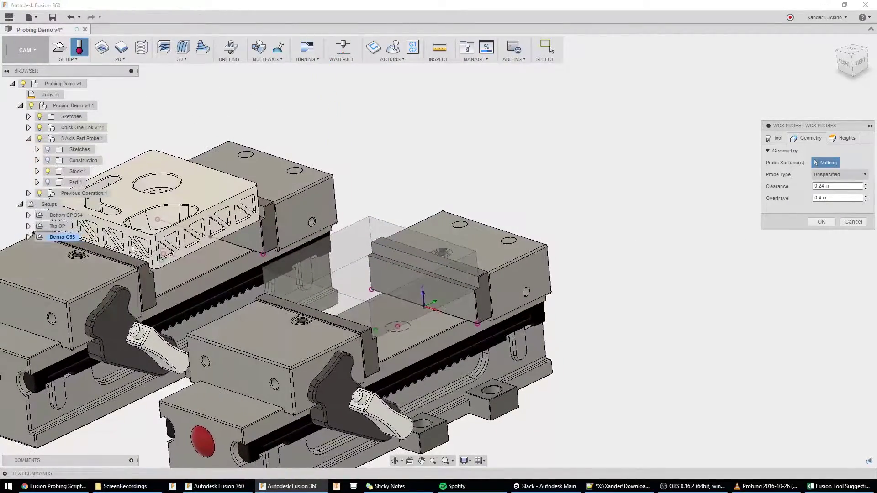
pyautogui.click(48, 183)
pyautogui.scroll(3, 435, 302)
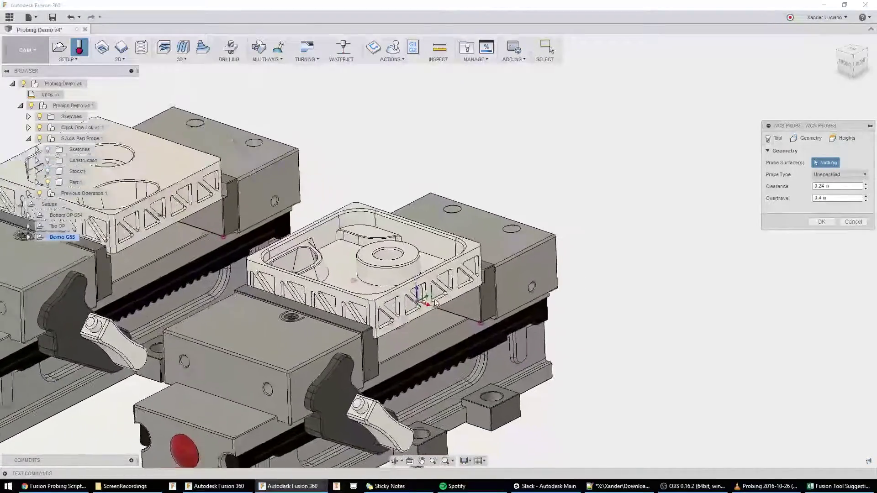
# Step: Pick the part's two opposite outer side walls as probe surfaces for an X-wall probe and finish the operation
pyautogui.scroll(3, 435, 302)
pyautogui.click(423, 301)
pyautogui.keyDown('shift'); pyautogui.moveTo(423, 301); pyautogui.dragTo(359, 271, button='middle'); pyautogui.keyUp('shift')
pyautogui.click(326, 366)
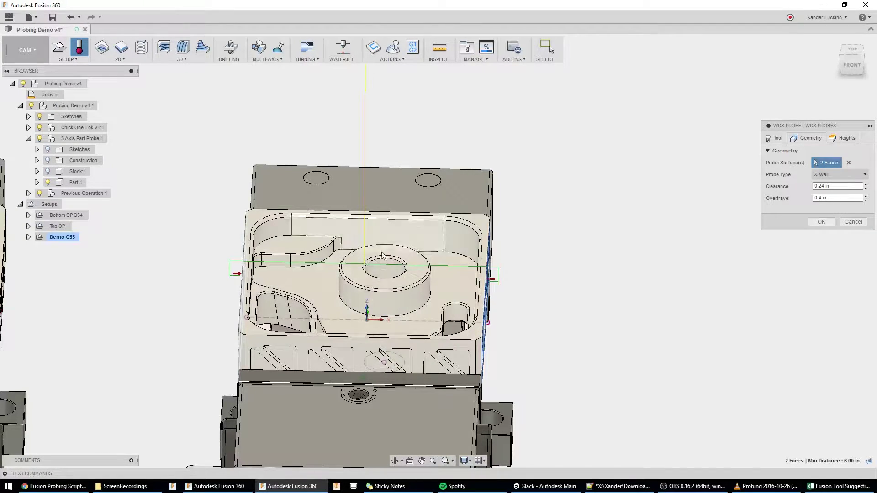
pyautogui.scroll(-4, 387, 281)
pyautogui.keyDown('shift'); pyautogui.moveTo(452, 258); pyautogui.dragTo(481, 275, button='middle'); pyautogui.keyUp('shift')
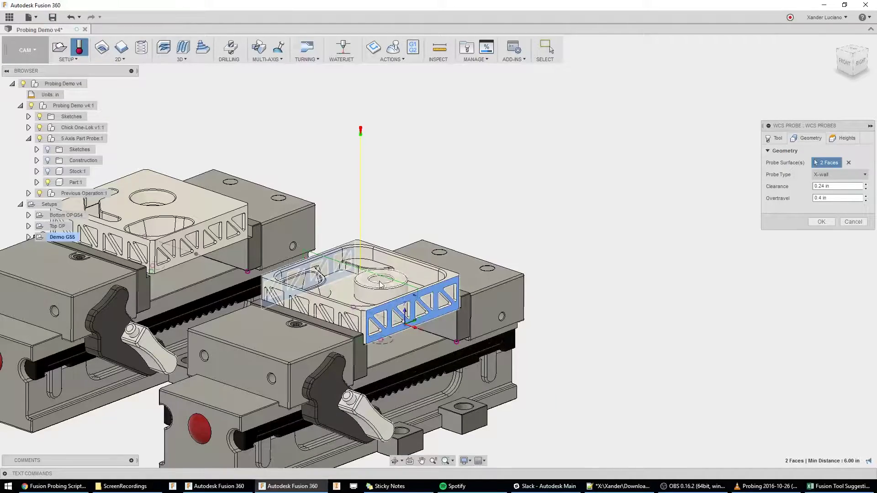
pyautogui.click(828, 222)
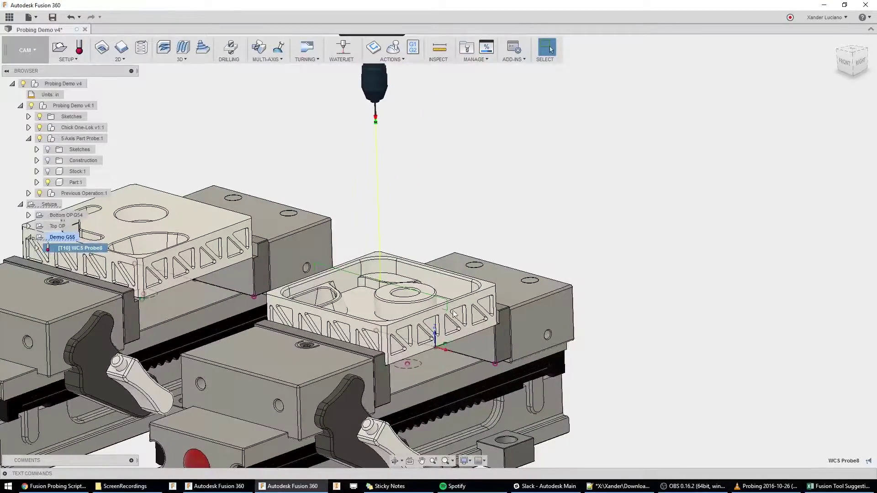
# Step: Add the Adaptive Face operation from a template to the Demo G55 setup and generate its toolpath
pyautogui.scroll(-5, 450, 355)
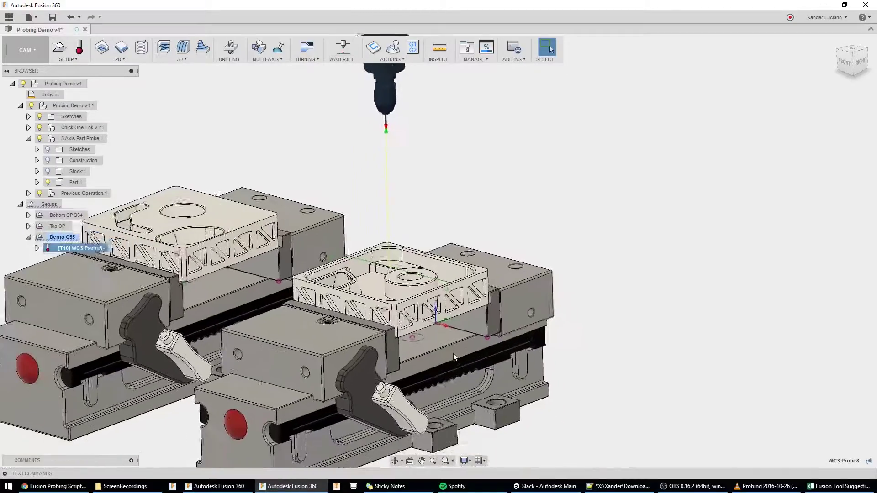
pyautogui.rightClick(61, 238)
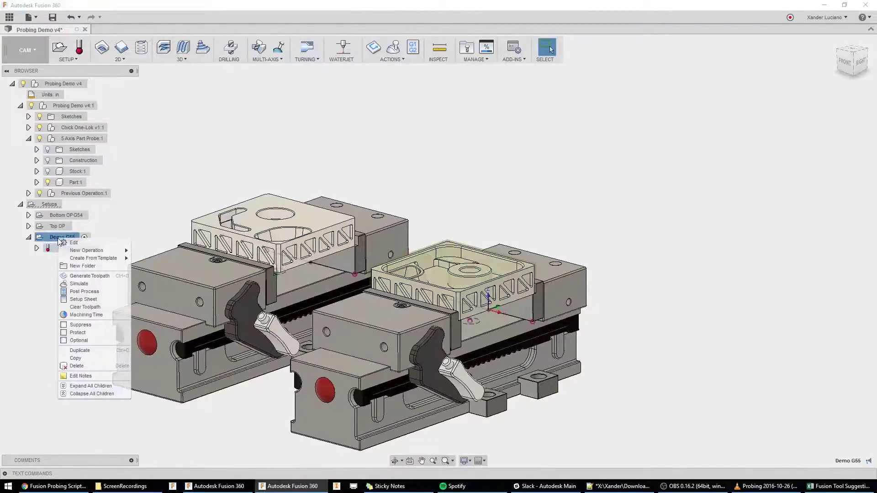
pyautogui.moveTo(93, 259)
pyautogui.click(155, 259)
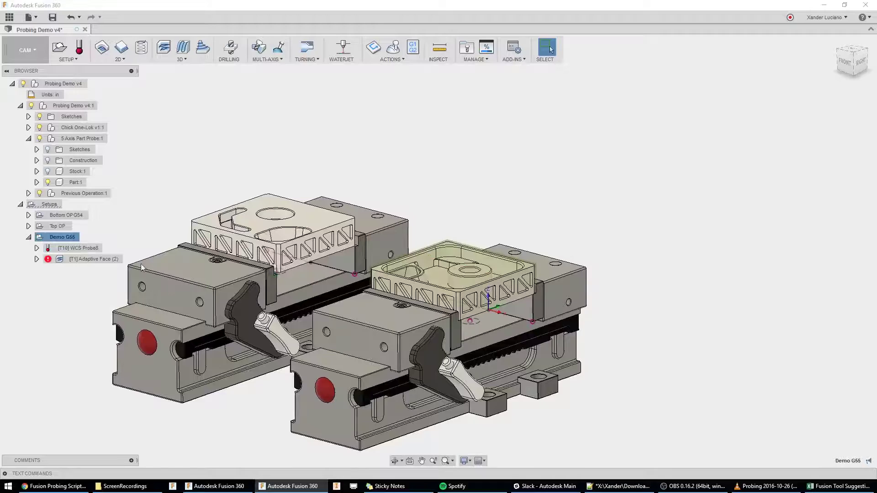
pyautogui.click(105, 259)
pyautogui.hotkey('ctrl', 'g')
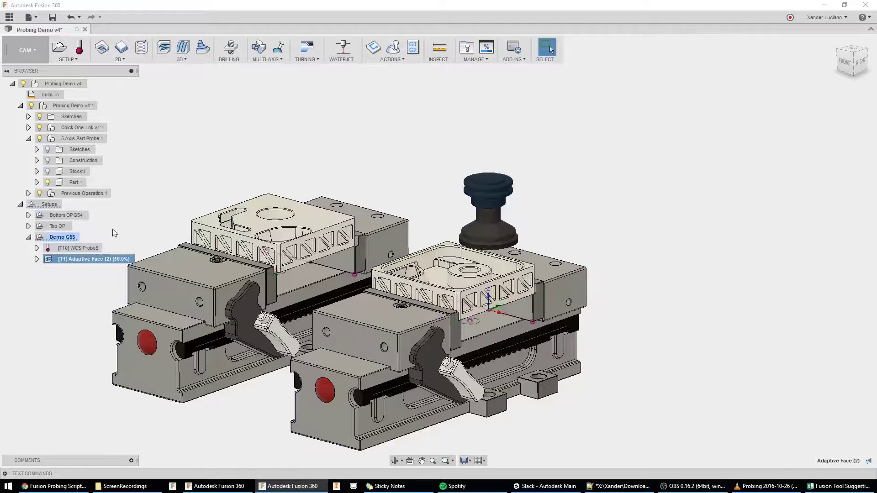
# Step: Post-process the Demo G55 setup with the Generic HAAS post as program 1000 and open the NC file in the editor
pyautogui.click(71, 238)
pyautogui.click(413, 47)
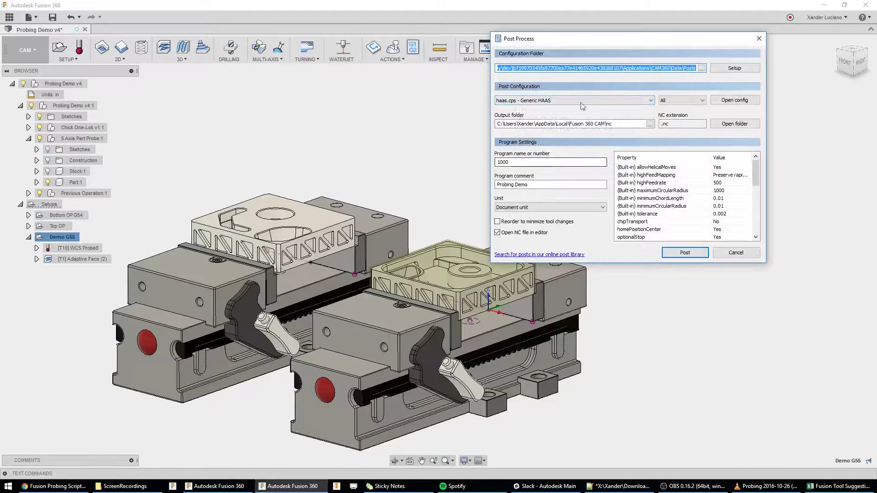
pyautogui.click(685, 253)
pyautogui.press('Return')
pyautogui.press('y')
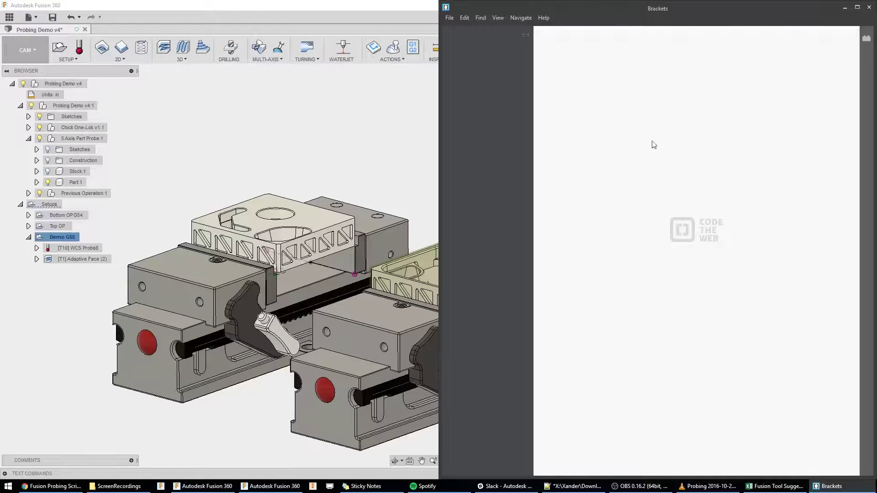
# Step: Examine the work offset and the P9812 line's S value in the probing code, plus the Adaptive Face work offset, and put the editor away
pyautogui.moveTo(584, 111); pyautogui.dragTo(575, 113)
pyautogui.moveTo(682, 155); pyautogui.dragTo(686, 154)
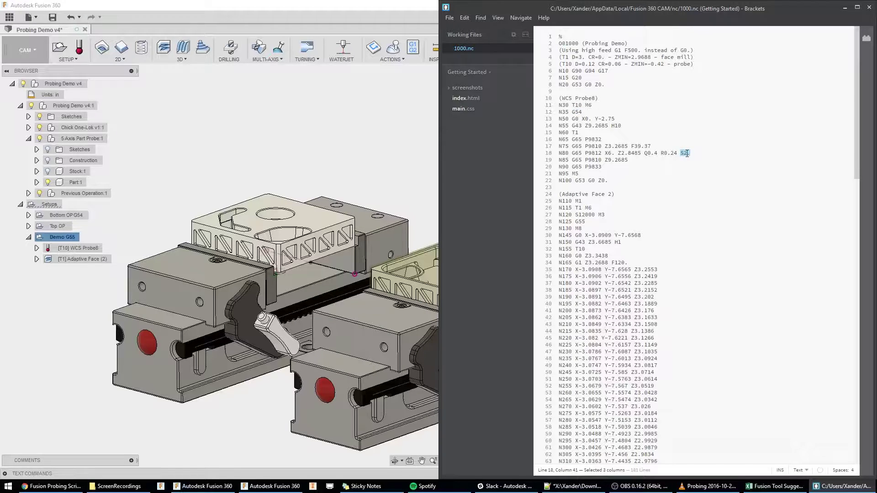
pyautogui.moveTo(575, 222); pyautogui.dragTo(586, 222)
pyautogui.click(845, 9)
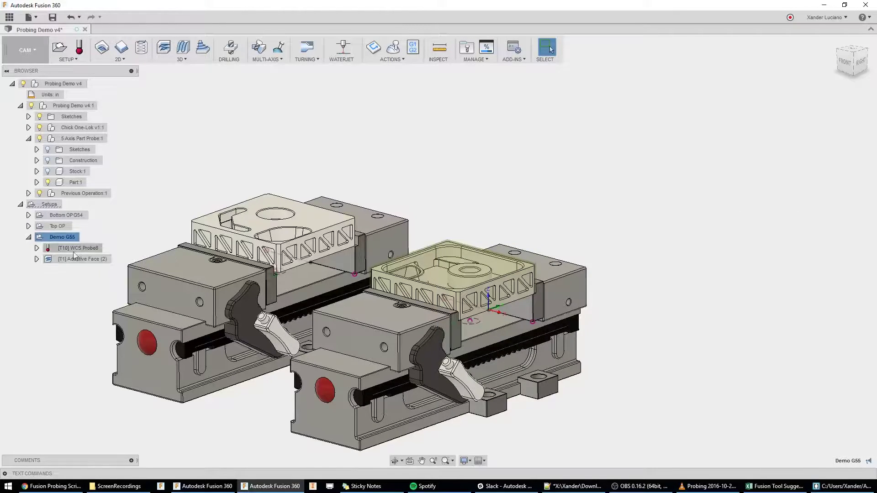
# Step: Reorder the Demo G55 setup so Adaptive Face (2) comes before the WCS probe and regenerate the Adaptive Face toolpath
pyautogui.click(78, 259)
pyautogui.moveTo(75, 258)
pyautogui.mouseDown()
pyautogui.moveTo(69, 244)
pyautogui.moveTo(76, 245)
pyautogui.mouseUp()
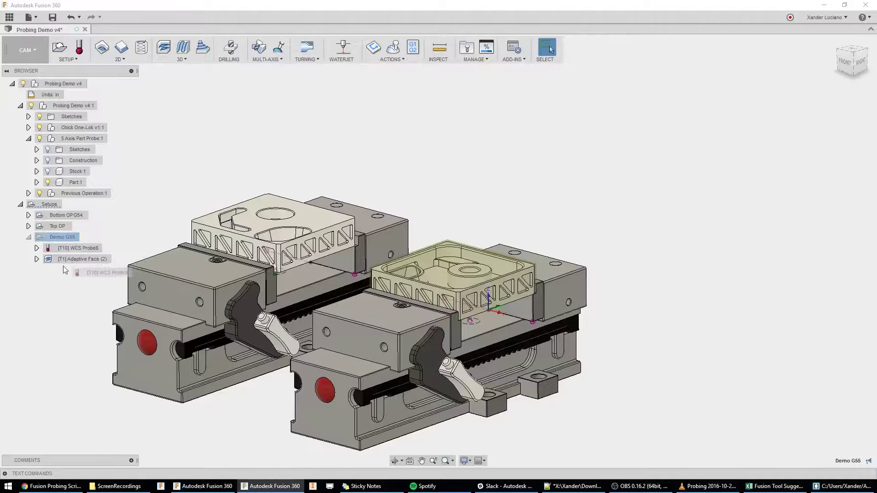
pyautogui.click(70, 275)
pyautogui.moveTo(72, 259); pyautogui.dragTo(65, 240)
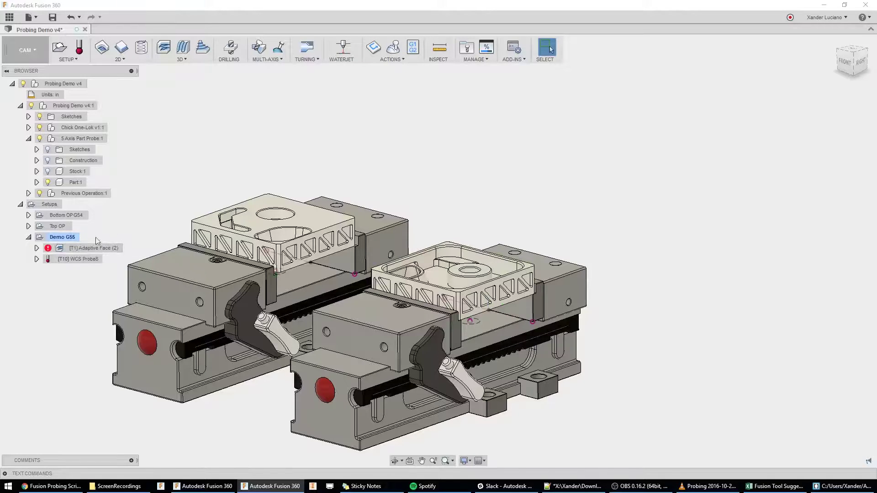
pyautogui.click(91, 249)
pyautogui.hotkey('ctrl', 'g')
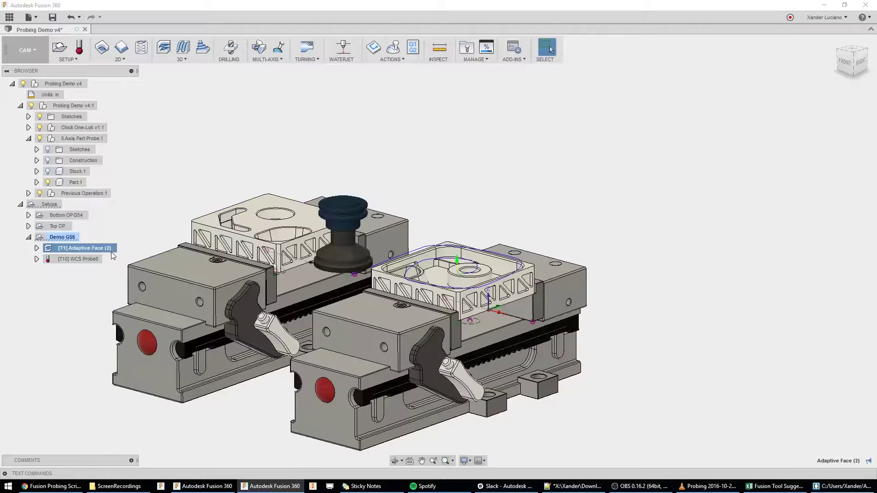
# Step: Add a new folder to the Demo G55 setup and enter G54 Operations as its name
pyautogui.scroll(-3, 480, 201)
pyautogui.keyDown('shift'); pyautogui.moveTo(485, 198); pyautogui.dragTo(498, 224, button='middle'); pyautogui.keyUp('shift')
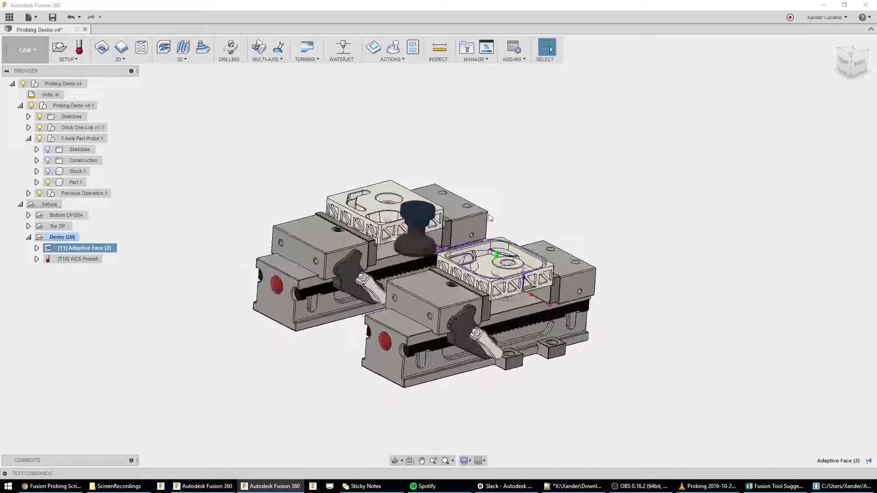
pyautogui.scroll(2, 498, 228)
pyautogui.click(66, 59)
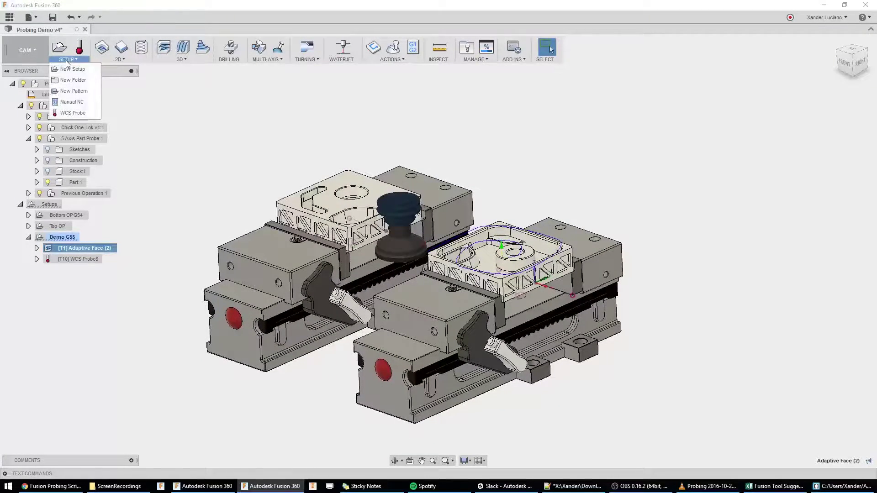
pyautogui.click(76, 84)
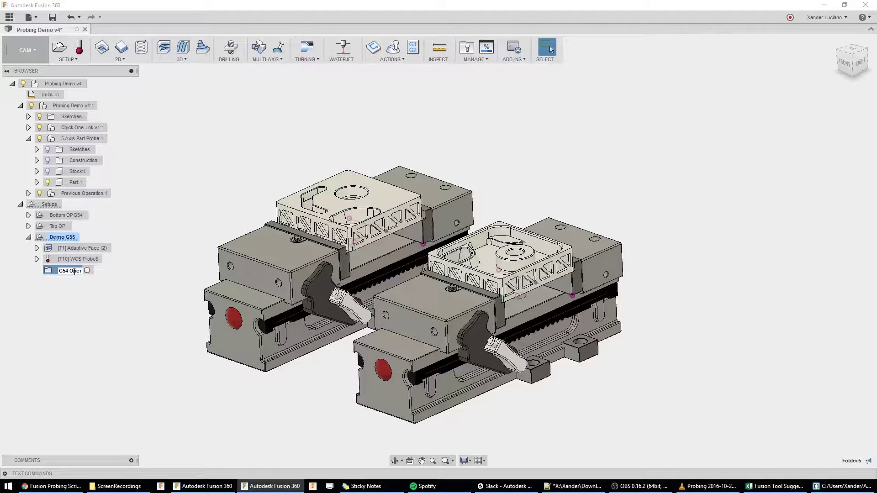
pyautogui.press('Return')
# Step: Override the new folder's WCS offset, setting both WCS Offset and Probe WCS Override to 1
pyautogui.rightClick(76, 274)
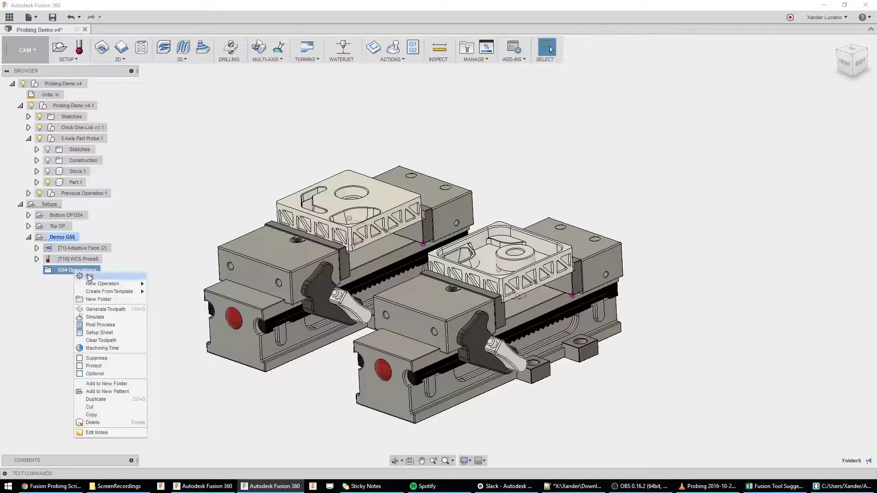
pyautogui.click(81, 276)
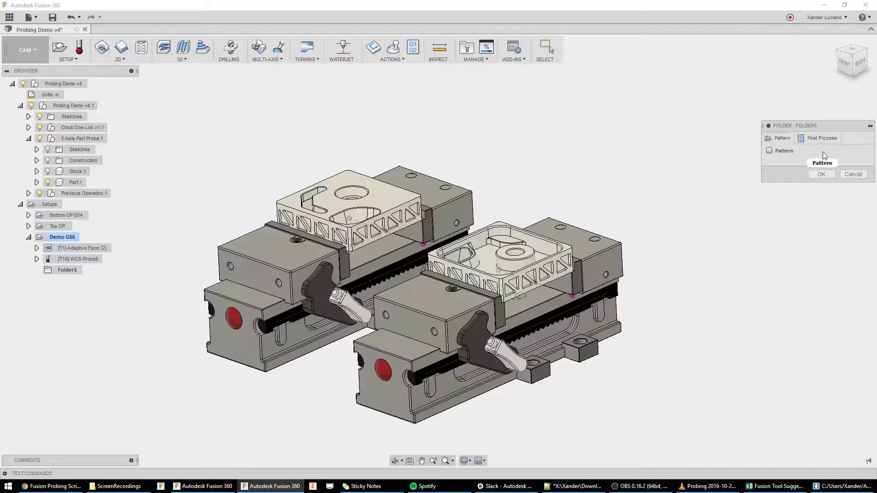
pyautogui.click(818, 139)
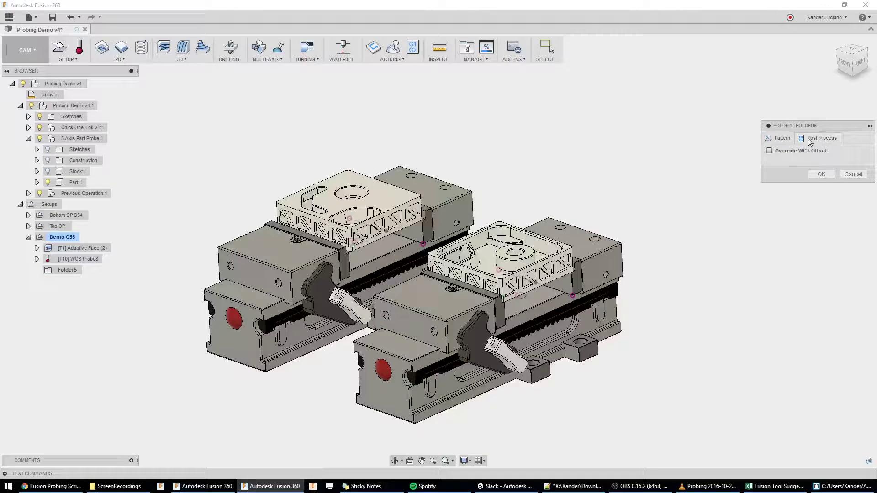
pyautogui.click(770, 151)
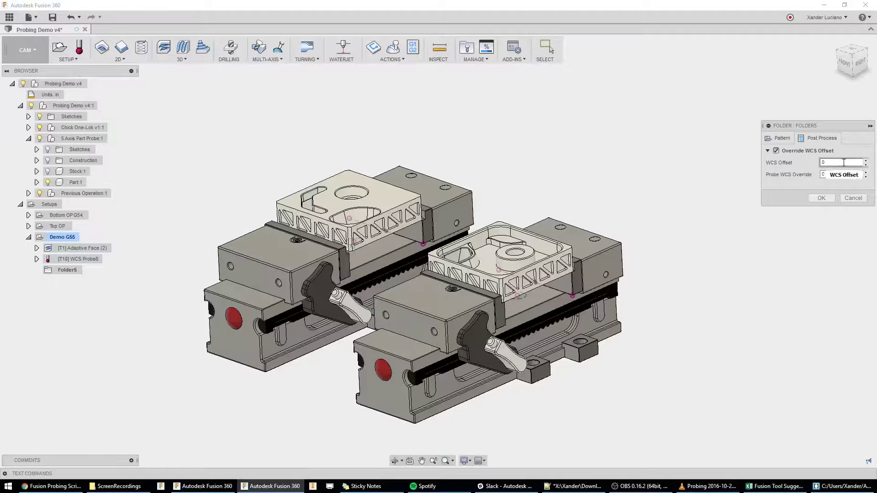
pyautogui.scroll(-2, 503, 265)
pyautogui.scroll(4, 532, 267)
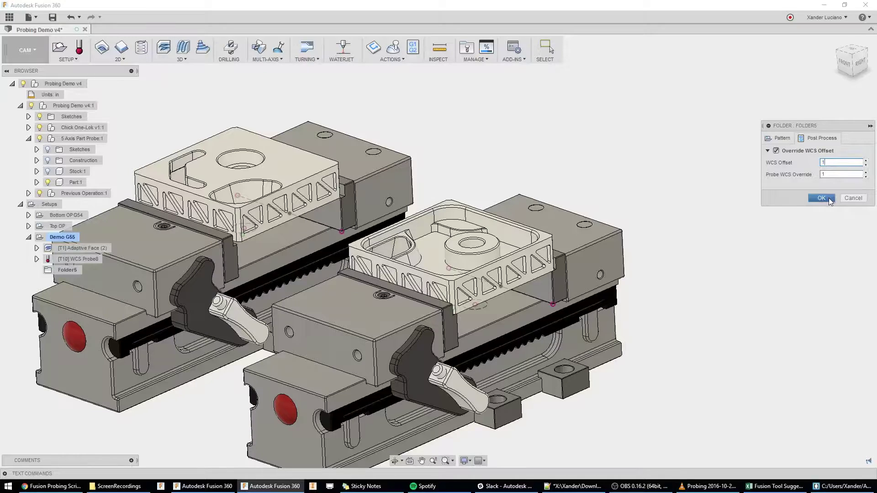
pyautogui.click(829, 199)
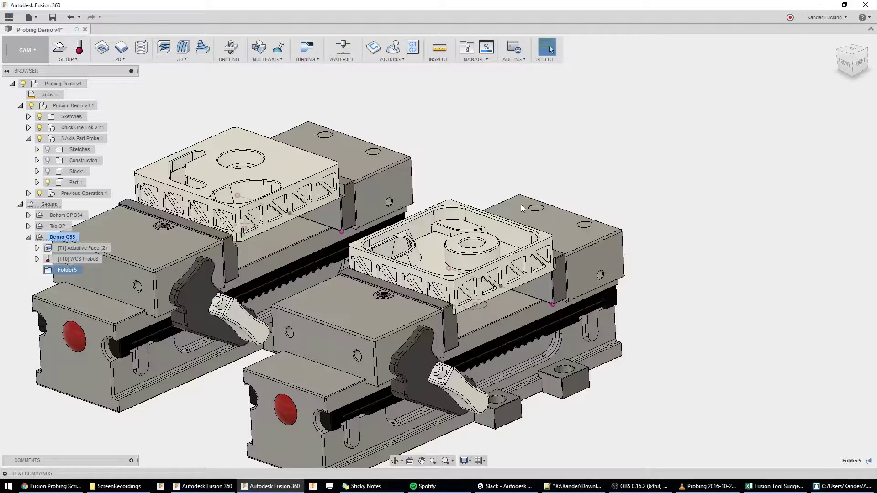
# Step: Rename the new folder in the Demo G55 setup as G54
pyautogui.doubleClick(67, 271)
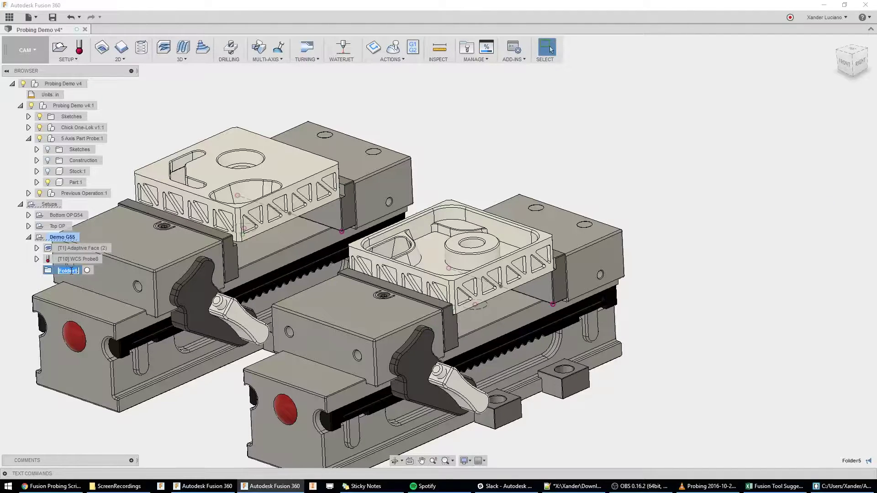
pyautogui.write('G54')
pyautogui.press('Return')
pyautogui.scroll(-3, 141, 261)
pyautogui.click(173, 216)
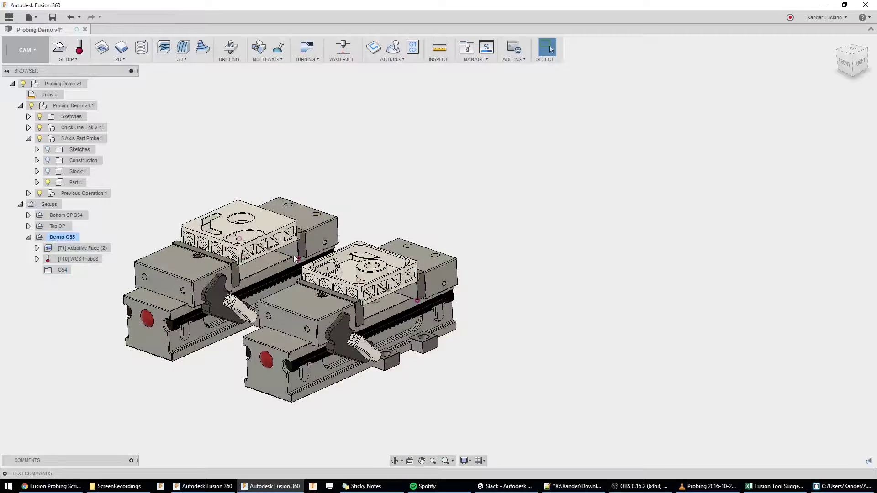
# Step: Move Adaptive Face (2) into the G54 folder and regenerate its toolpath
pyautogui.keyDown('shift'); pyautogui.moveTo(291, 254); pyautogui.dragTo(297, 261, button='middle'); pyautogui.keyUp('shift')
pyautogui.moveTo(81, 249); pyautogui.dragTo(58, 249)
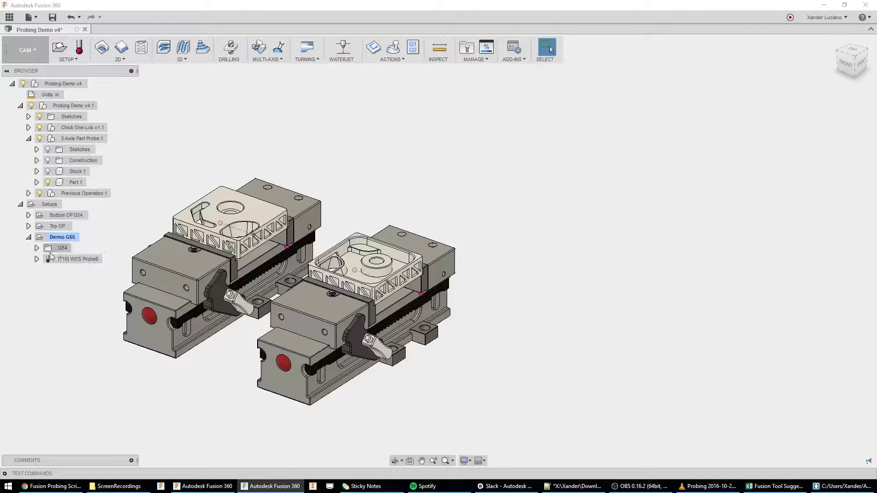
pyautogui.click(37, 249)
pyautogui.click(80, 259)
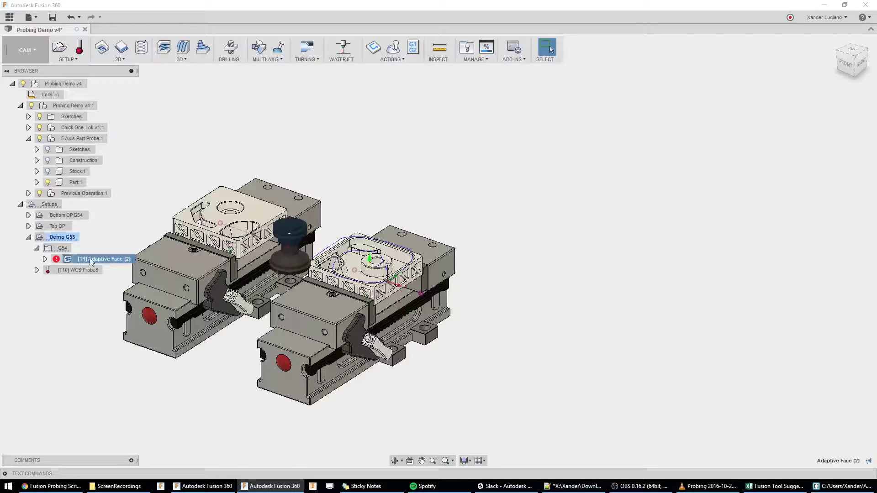
pyautogui.hotkey('ctrl', 'g')
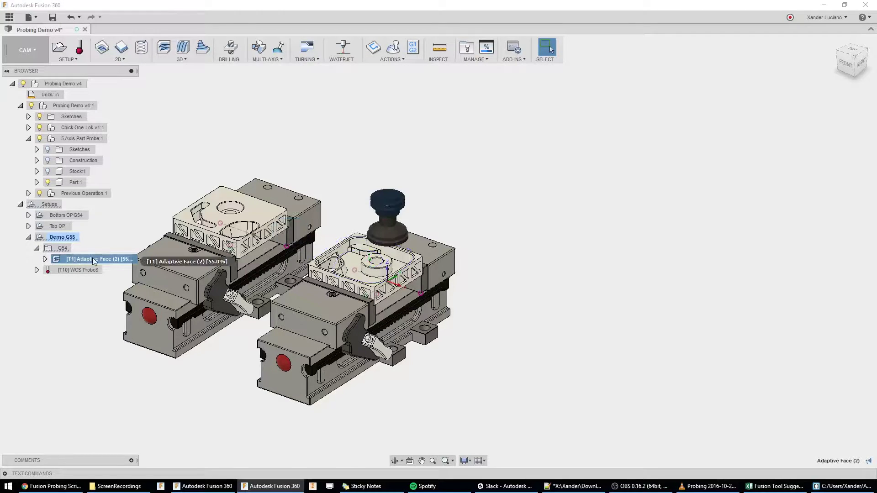
pyautogui.click(87, 270)
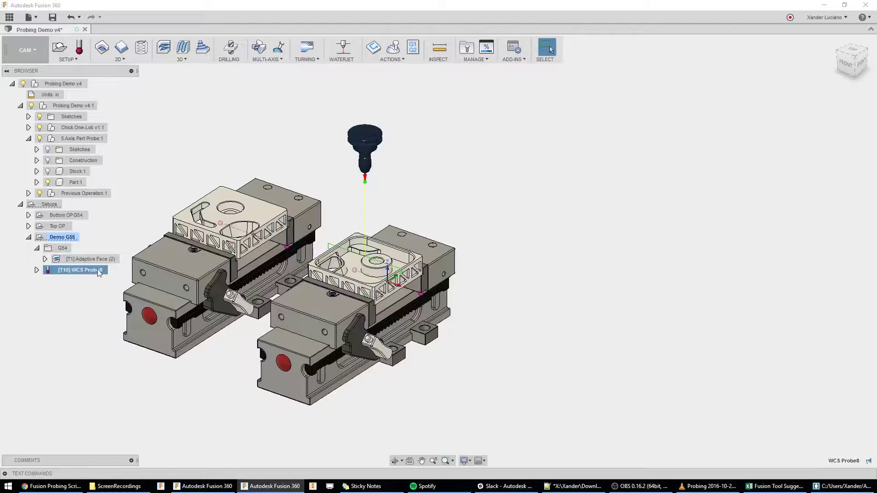
pyautogui.click(88, 273)
pyautogui.moveTo(72, 271); pyautogui.dragTo(63, 271)
pyautogui.click(82, 293)
pyautogui.scroll(-1, 406, 278)
pyautogui.scroll(4, 370, 257)
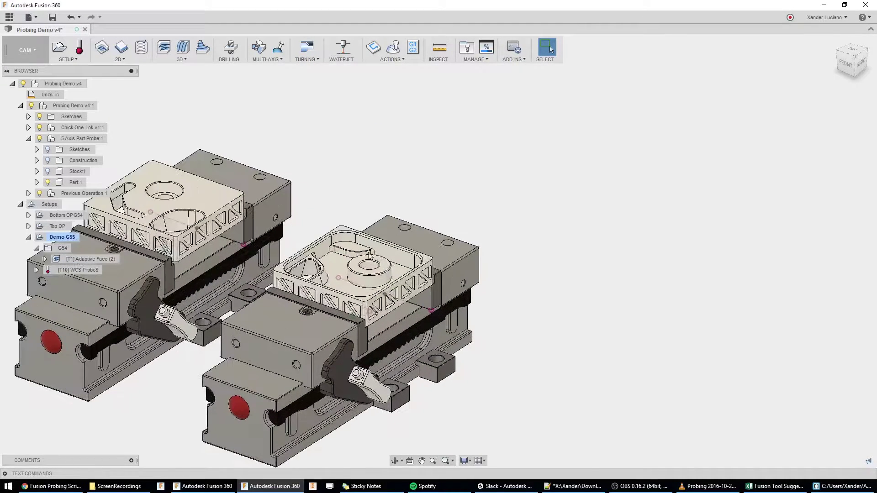
pyautogui.scroll(-3, 400, 326)
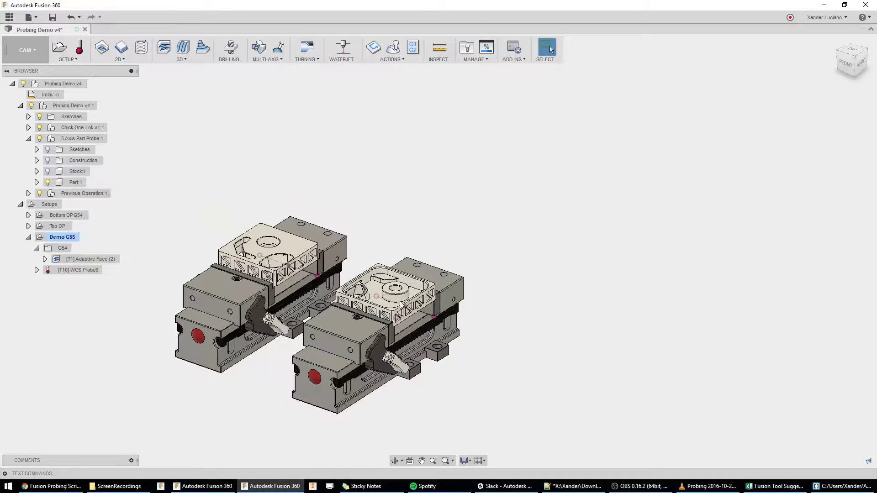
# Step: Start a 2D Contour in the Demo G55 setup with tool #2, Ø1/2" flat, around the right-hand part's bottom outer edge
pyautogui.click(65, 240)
pyautogui.click(122, 47)
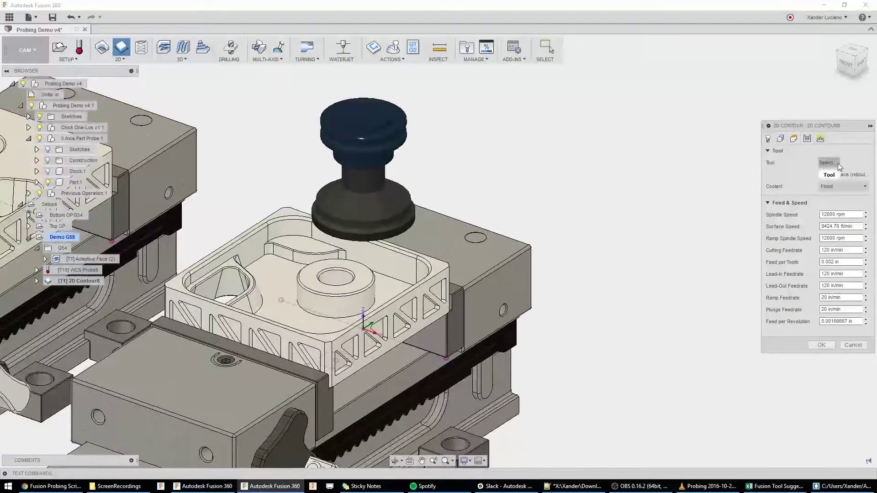
pyautogui.click(828, 163)
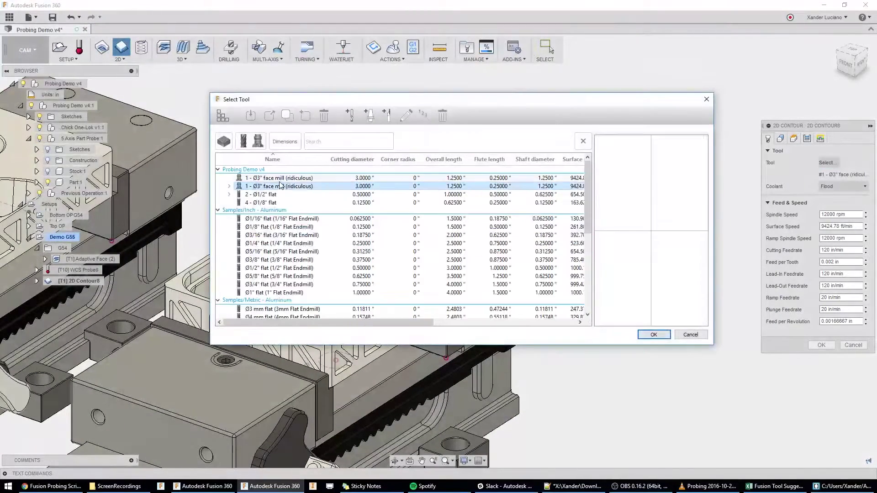
pyautogui.click(651, 334)
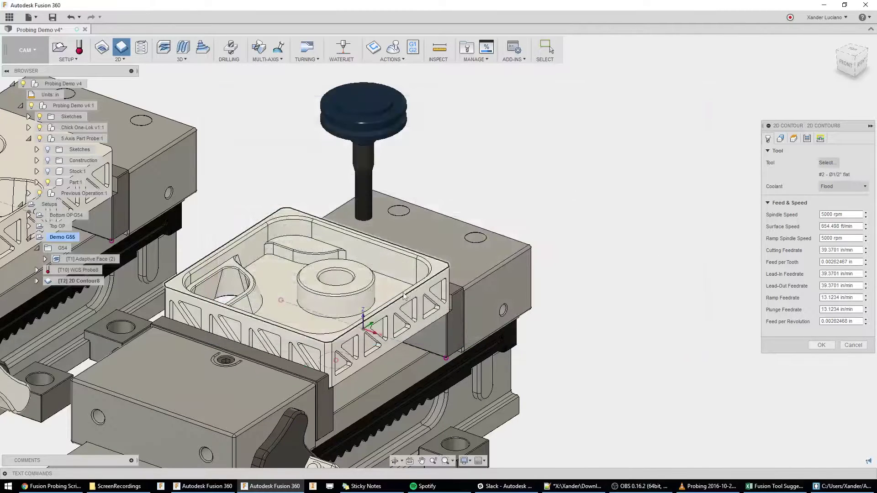
pyautogui.click(426, 330)
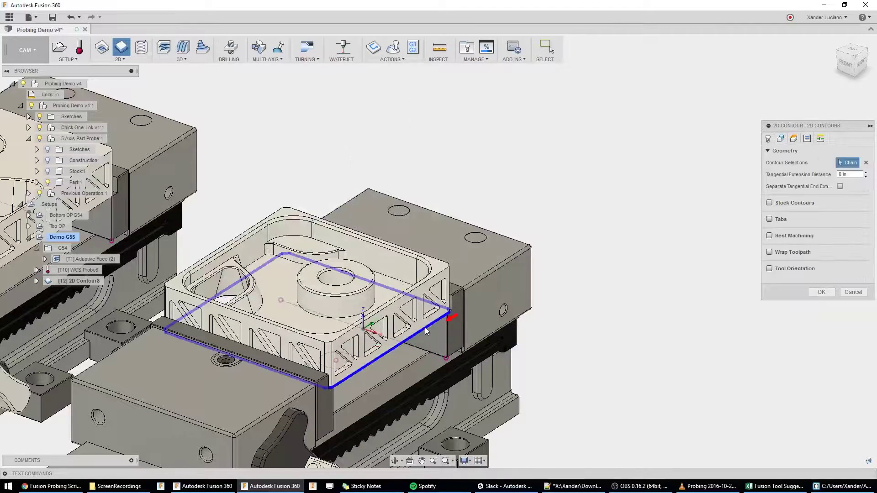
# Step: Reference the contour's bottom height to the vise jaw's top face with a .02 in offset and finish the operation
pyautogui.click(794, 139)
pyautogui.click(824, 327)
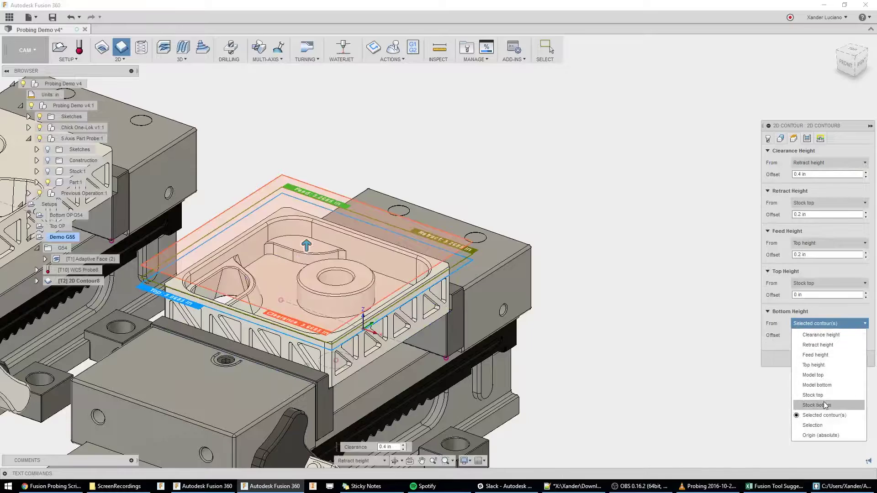
pyautogui.click(777, 405)
pyautogui.click(295, 369)
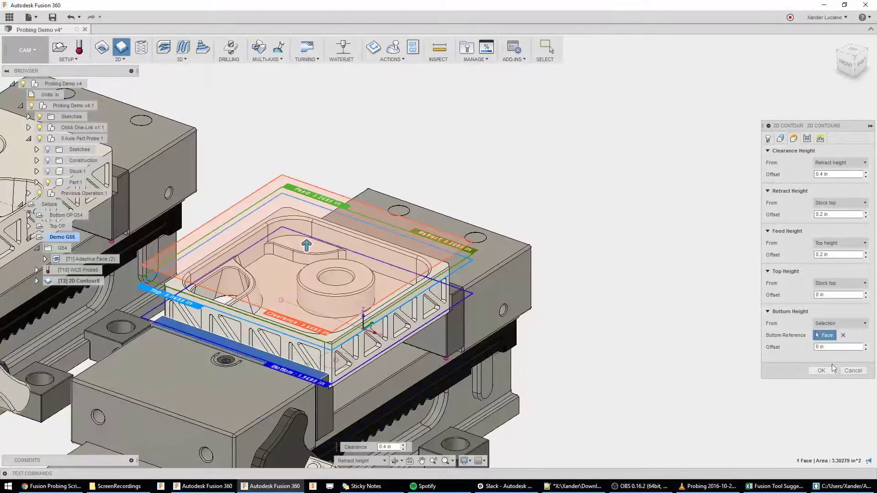
pyautogui.doubleClick(849, 349)
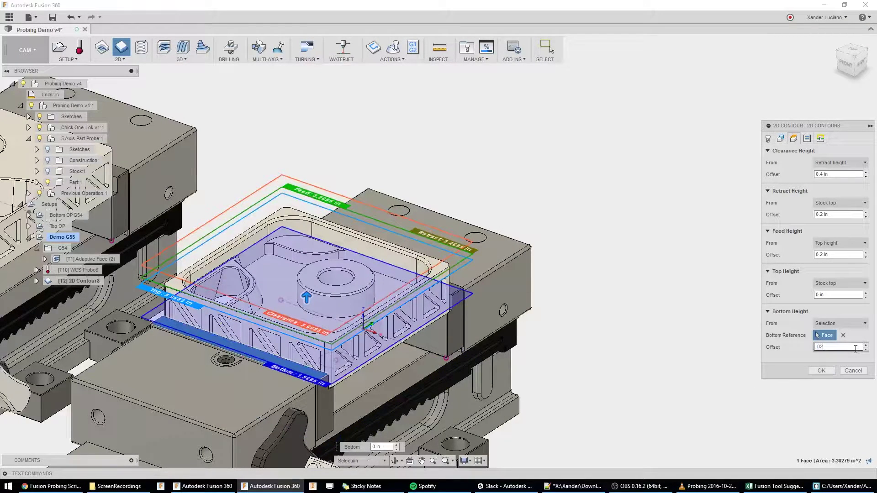
pyautogui.press('Return')
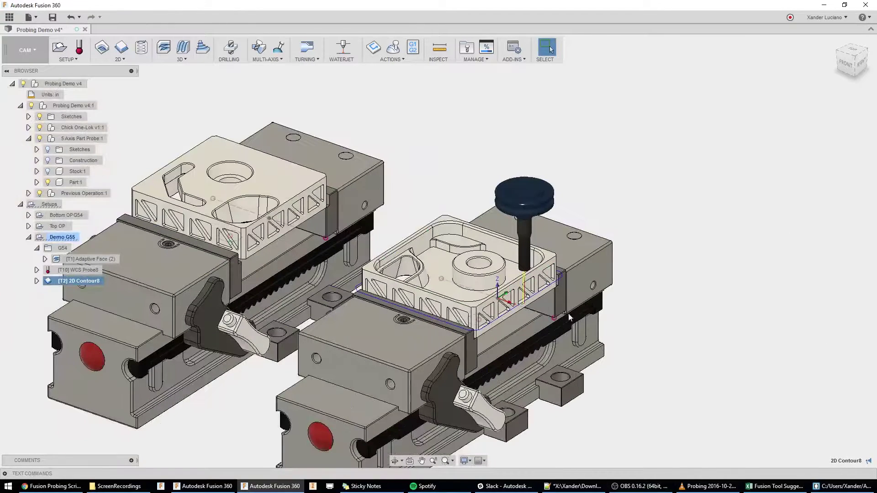
# Step: Examine the toolpaths of Adaptive Face (2) and the WCS probe on the right-hand part
pyautogui.scroll(1, 553, 317)
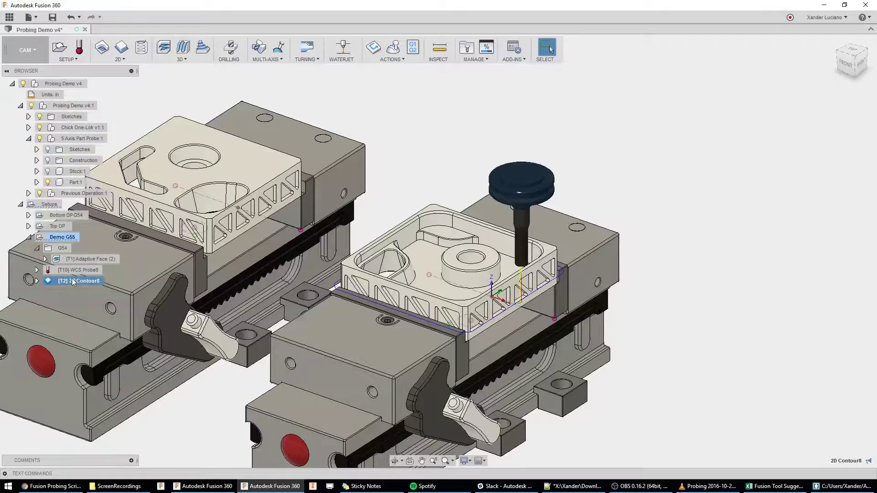
pyautogui.click(76, 259)
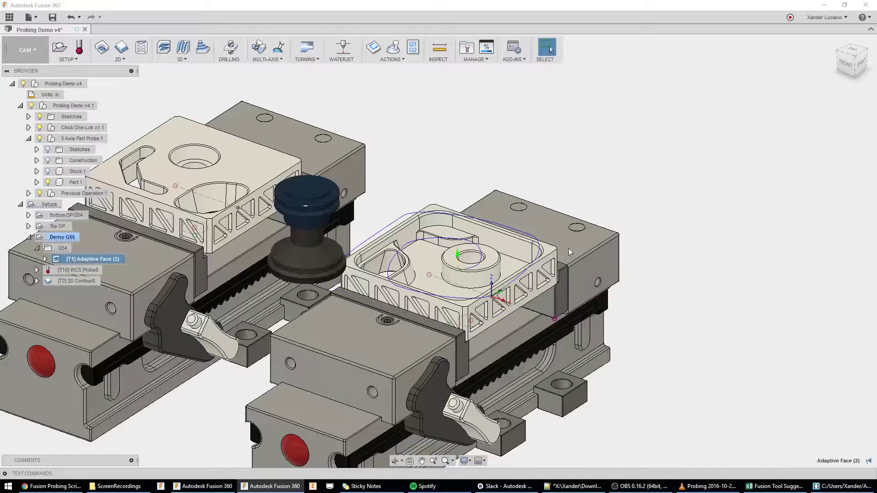
pyautogui.scroll(-2, 571, 252)
pyautogui.click(83, 270)
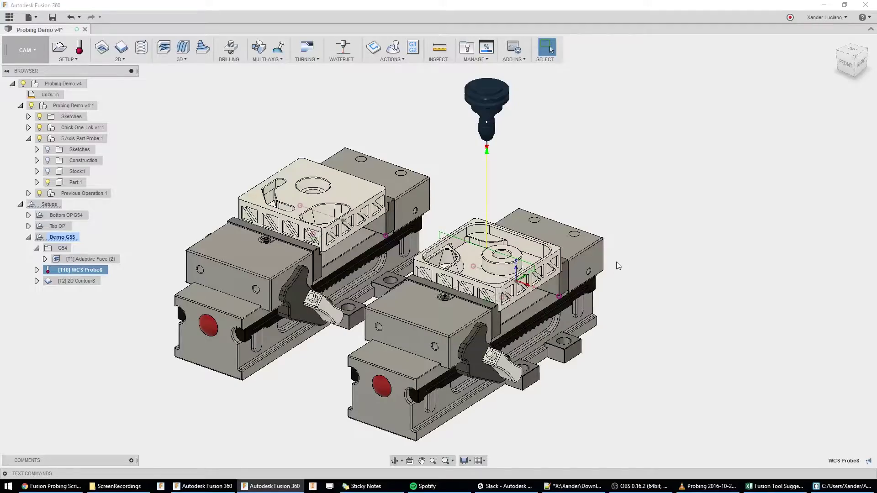
pyautogui.keyDown('shift'); pyautogui.moveTo(616, 262); pyautogui.dragTo(606, 340, button='middle'); pyautogui.keyUp('shift')
pyautogui.click(638, 268)
pyautogui.scroll(5, 539, 306)
pyautogui.keyDown('shift'); pyautogui.moveTo(467, 314); pyautogui.dragTo(559, 263, button='middle'); pyautogui.keyUp('shift')
pyautogui.scroll(-1, 435, 262)
pyautogui.scroll(-3, 471, 261)
# Step: Expand the Bottom OP G54 setup and inspect the Bore1 toolpath against the two parts in the vises
pyautogui.click(30, 215)
pyautogui.click(69, 247)
pyautogui.keyDown('shift'); pyautogui.moveTo(275, 316); pyautogui.dragTo(288, 281, button='middle'); pyautogui.keyUp('shift')
pyautogui.moveTo(624, 209); pyautogui.dragTo(468, 295, button='middle')
pyautogui.scroll(1, 477, 283)
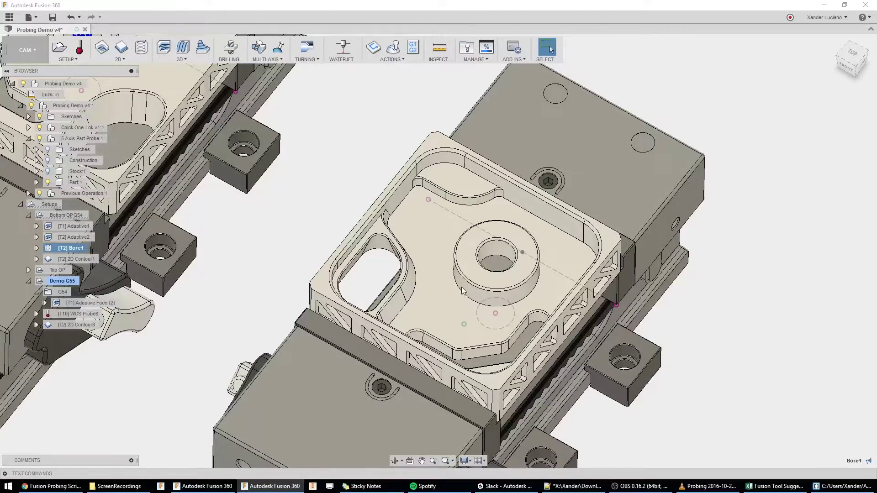
pyautogui.scroll(-4, 462, 290)
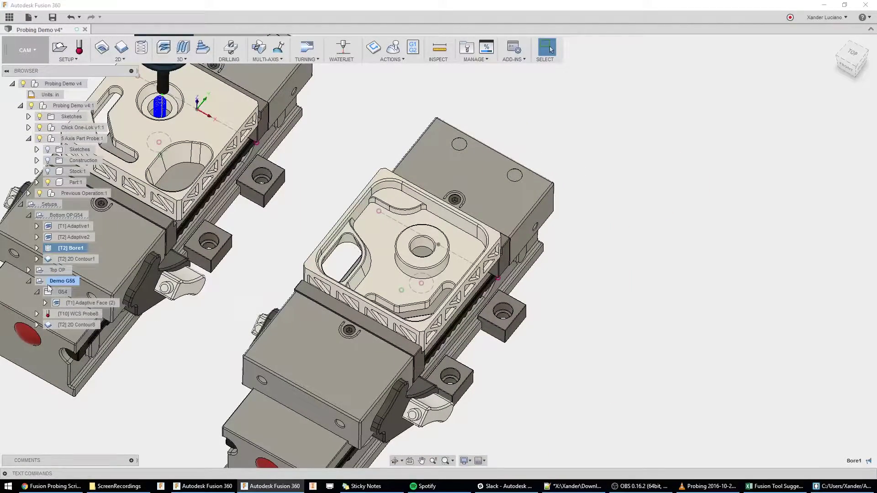
# Step: Create a new folder named G56 in the Demo G55 setup
pyautogui.click(36, 292)
pyautogui.scroll(-1, 546, 276)
pyautogui.keyDown('shift'); pyautogui.moveTo(546, 276); pyautogui.dragTo(566, 235, button='middle'); pyautogui.keyUp('shift')
pyautogui.click(566, 235)
pyautogui.scroll(-1, 574, 231)
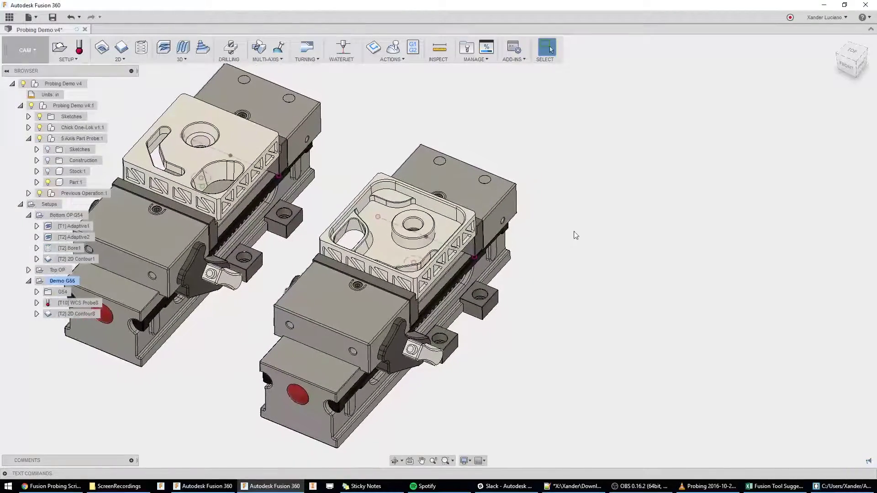
pyautogui.click(62, 58)
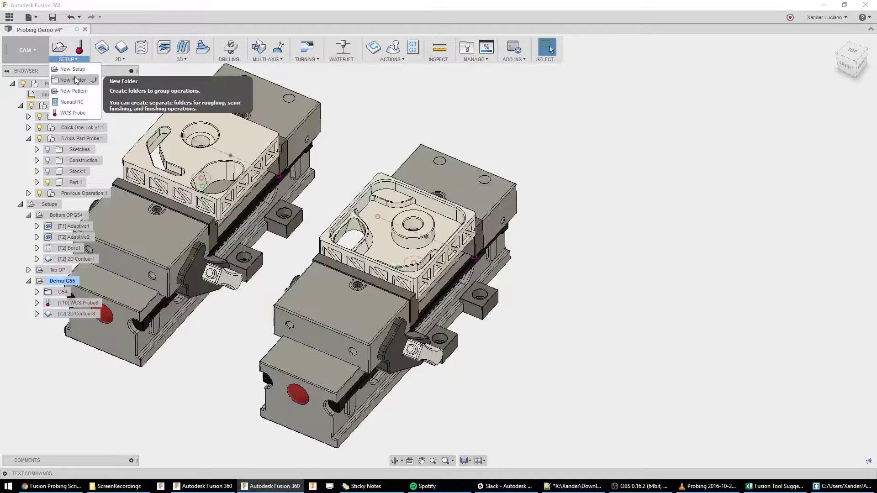
pyautogui.click(75, 91)
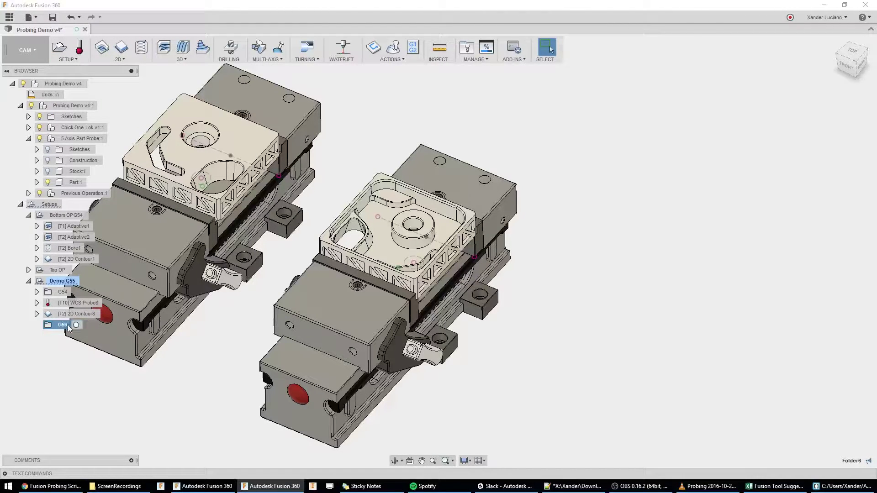
pyautogui.keyDown('shift'); pyautogui.moveTo(290, 249); pyautogui.dragTo(261, 247, button='middle'); pyautogui.keyUp('shift')
pyautogui.scroll(1, 272, 246)
pyautogui.press('Return')
# Step: Start a WCS Probe in the G56 folder with the #10 Ø0.12" probe on the central boss's bore in the right-hand part
pyautogui.click(80, 49)
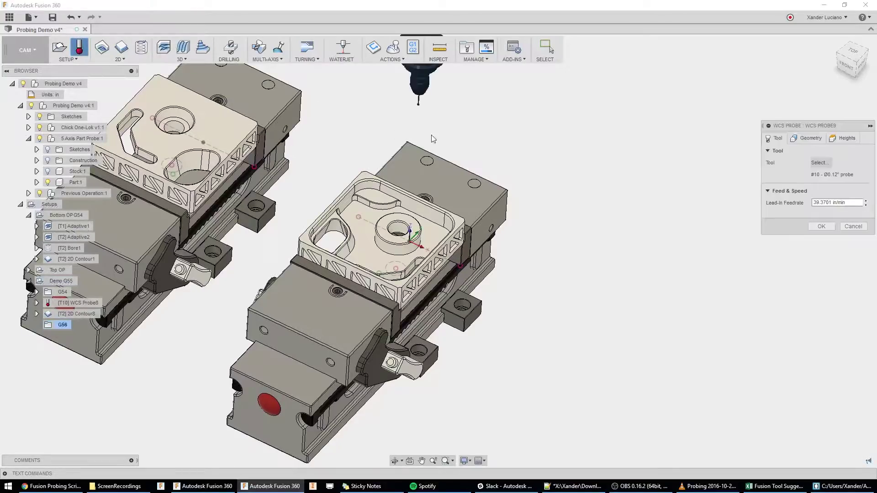
pyautogui.click(806, 138)
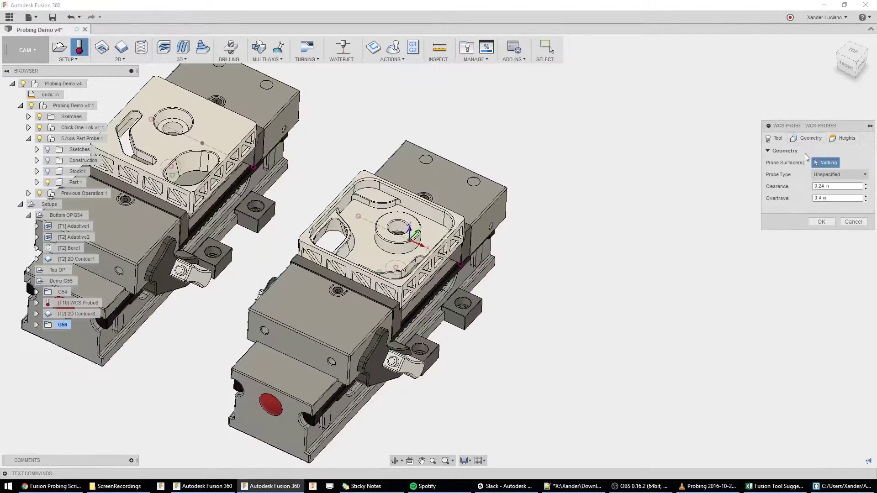
pyautogui.scroll(10, 349, 198)
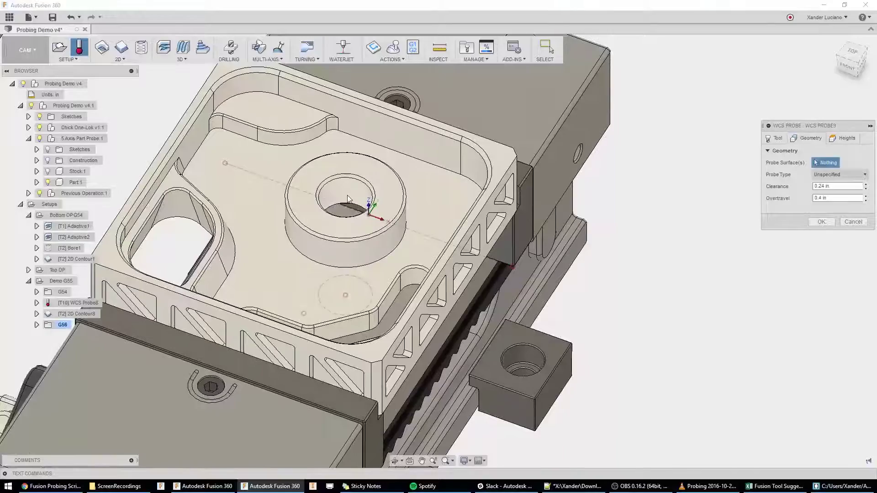
pyautogui.click(348, 199)
pyautogui.scroll(4, 346, 196)
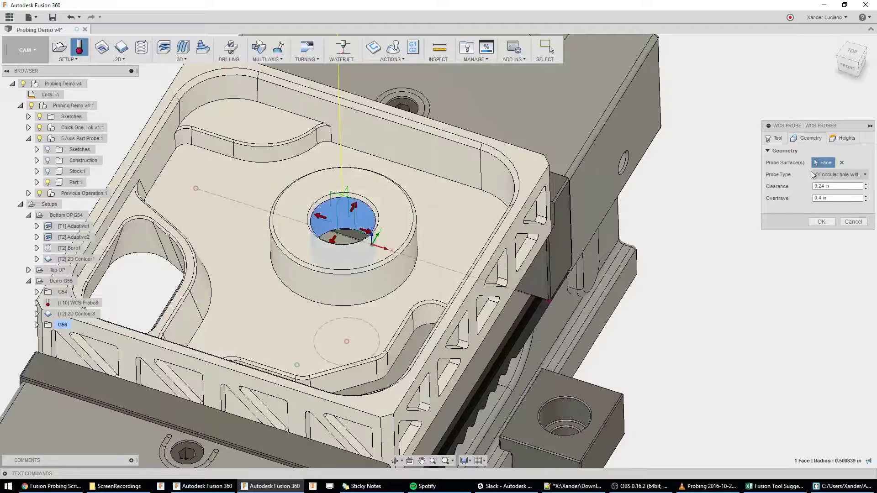
# Step: Try the central boss's outer cylindrical face as an XY circular boss probe and clear the selection
pyautogui.click(355, 210)
pyautogui.click(375, 289)
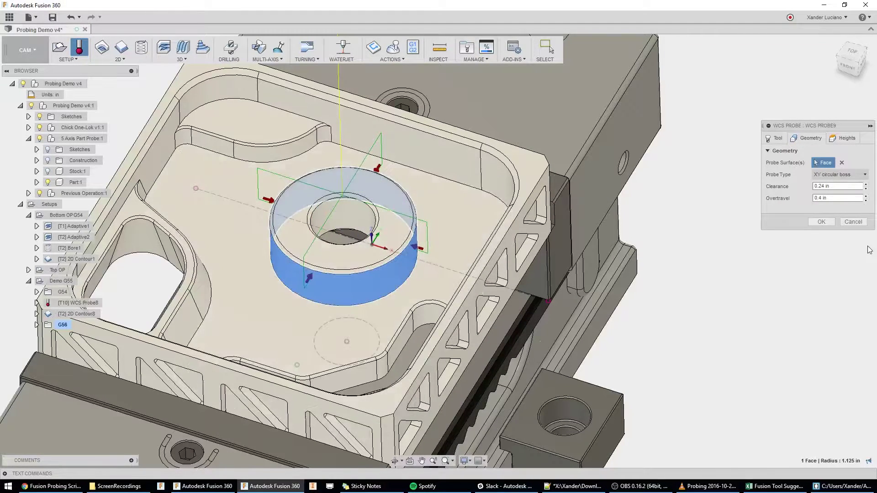
pyautogui.click(841, 163)
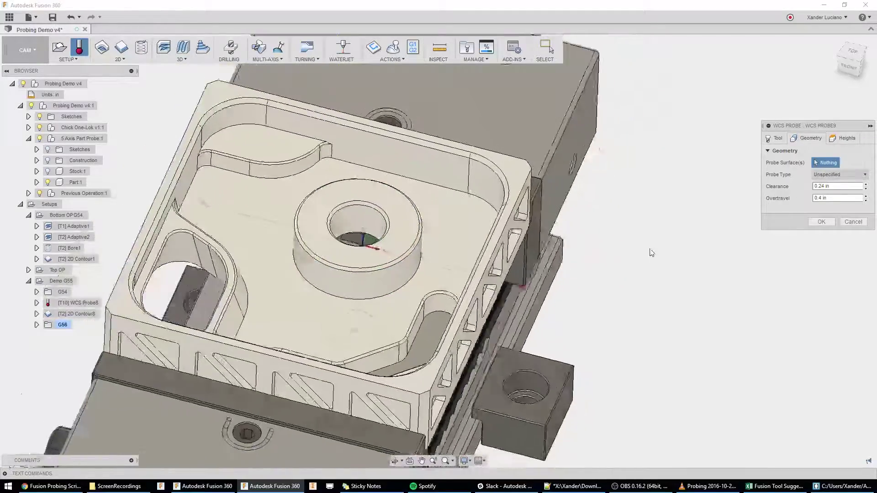
# Step: Try the slot's angled wall, the corner chamfer and the pocket's rear inner wall as probe surfaces, clearing each selection
pyautogui.keyDown('shift'); pyautogui.moveTo(652, 253); pyautogui.dragTo(429, 337, button='middle'); pyautogui.keyUp('shift')
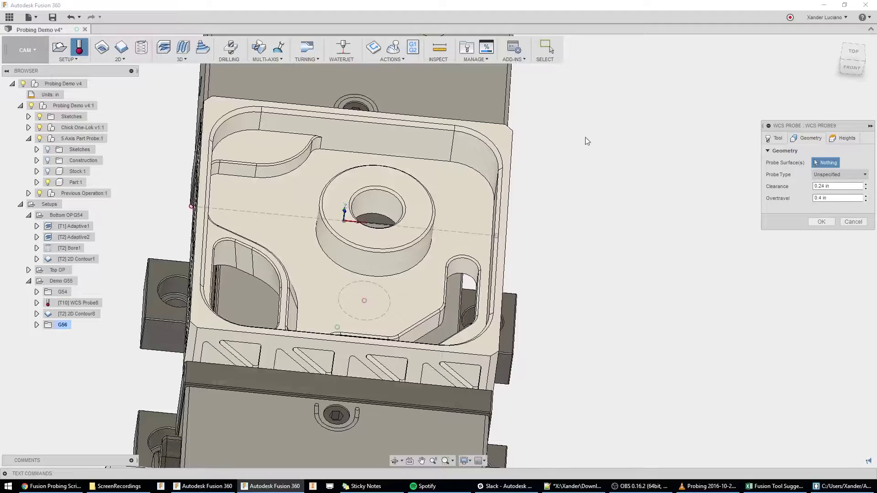
pyautogui.keyDown('shift'); pyautogui.moveTo(621, 148); pyautogui.dragTo(429, 343, button='middle'); pyautogui.keyUp('shift')
pyautogui.click(424, 345)
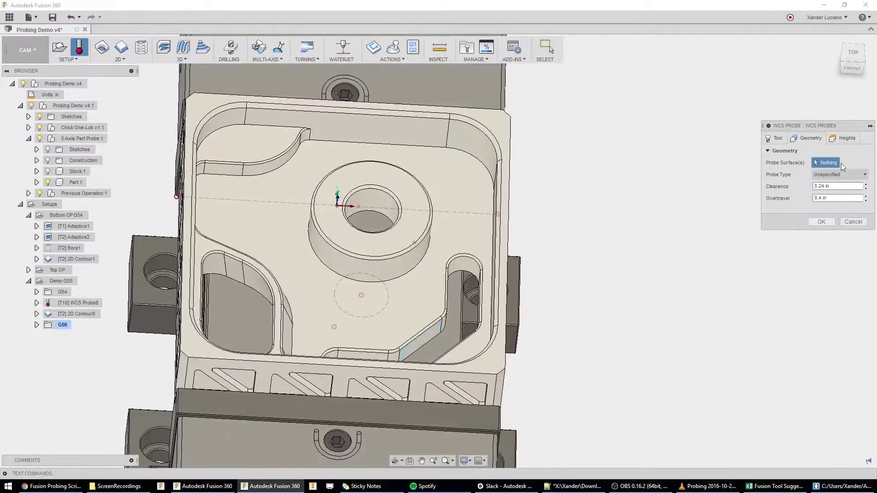
pyautogui.keyDown('shift'); pyautogui.moveTo(798, 196); pyautogui.dragTo(505, 377, button='middle'); pyautogui.keyUp('shift')
pyautogui.click(505, 379)
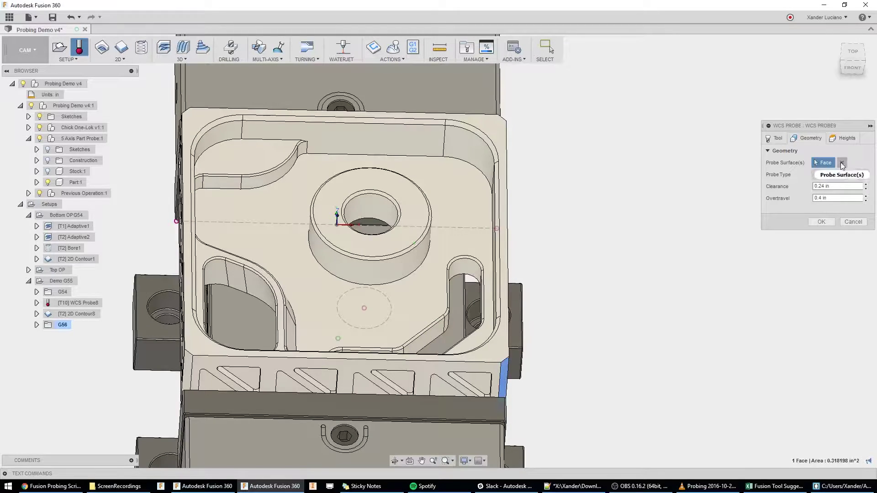
pyautogui.click(413, 139)
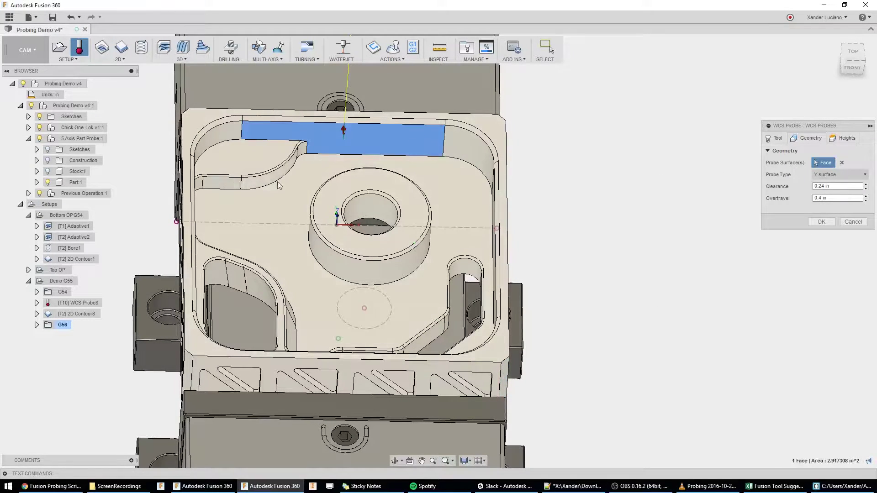
pyautogui.click(843, 163)
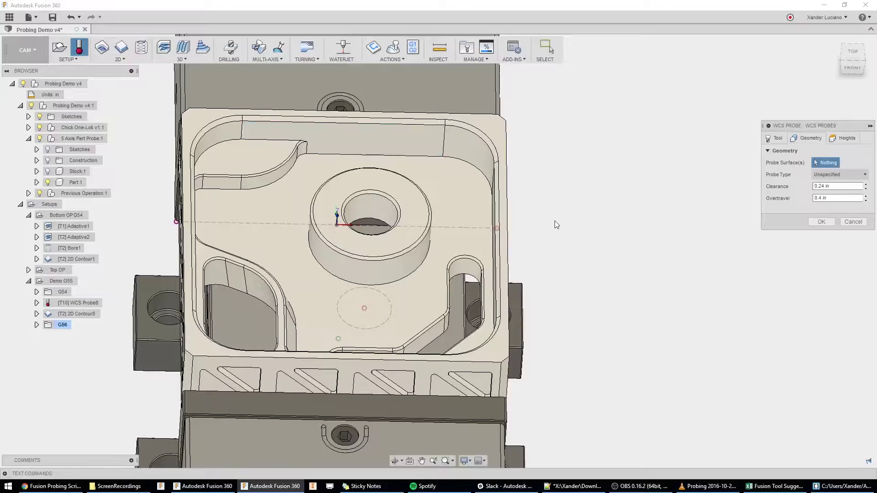
# Step: Try the central boss's top face and the part's top rim as Z surface probes, clearing each selection
pyautogui.keyDown('shift'); pyautogui.moveTo(555, 221); pyautogui.dragTo(454, 226, button='middle'); pyautogui.keyUp('shift')
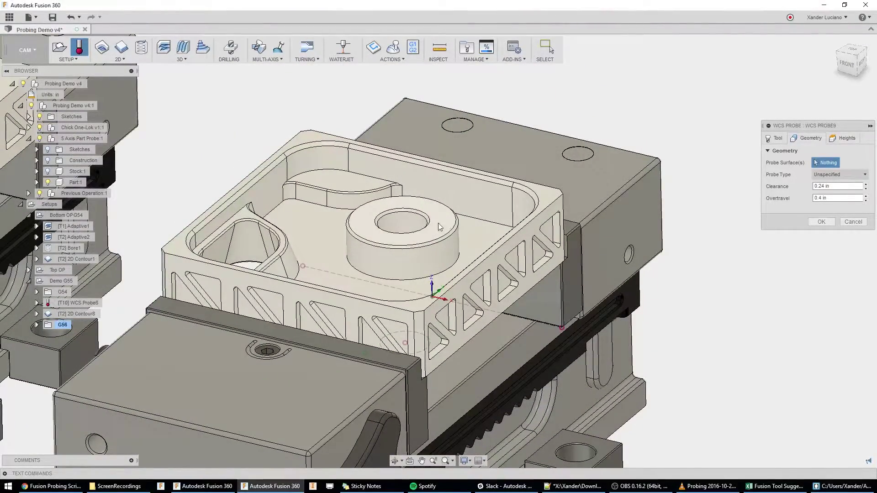
pyautogui.click(440, 226)
pyautogui.keyDown('shift'); pyautogui.moveTo(407, 227); pyautogui.dragTo(418, 279, button='middle'); pyautogui.keyUp('shift')
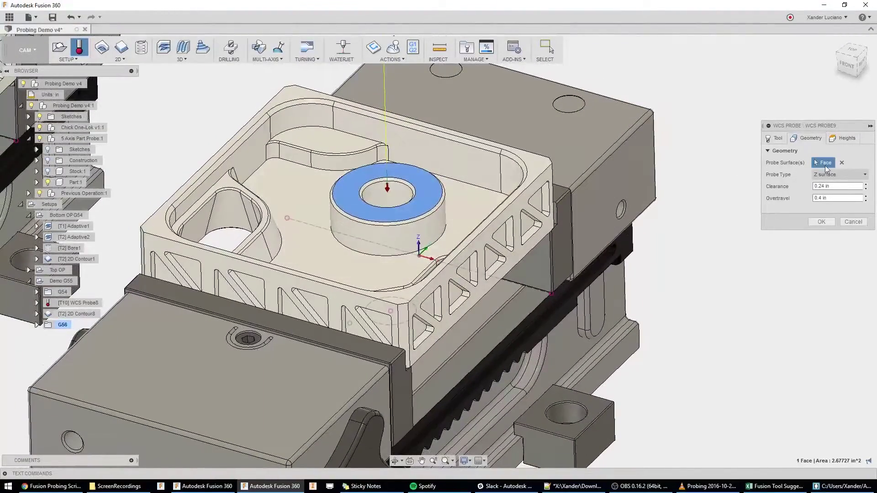
pyautogui.click(841, 162)
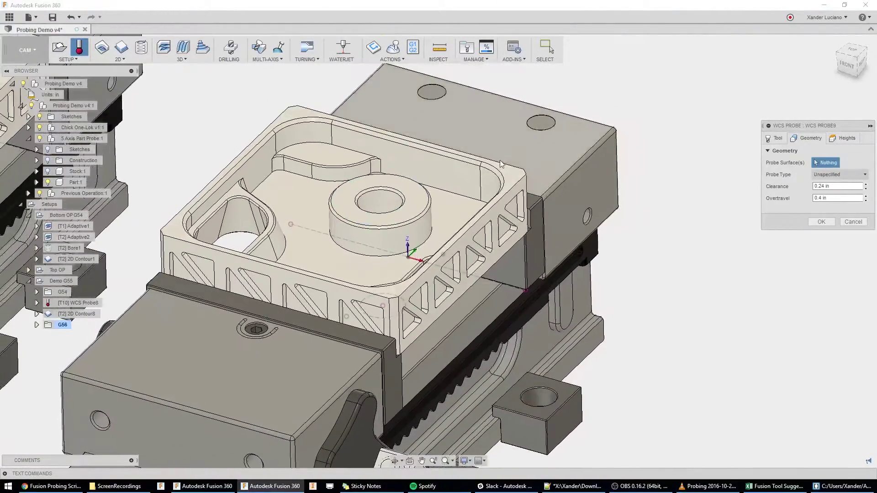
pyautogui.click(429, 253)
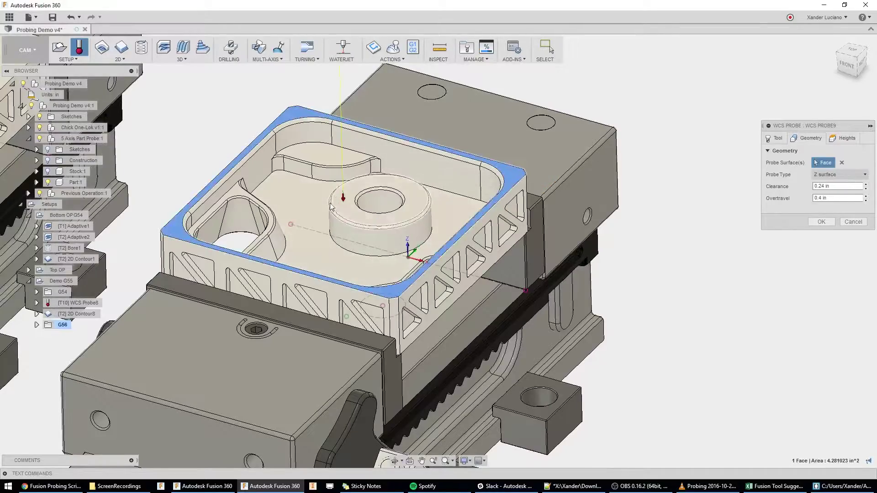
pyautogui.click(842, 163)
# Step: Try the part's outer side face with the triangular pockets as an X surface probe and clear the selection
pyautogui.keyDown('shift'); pyautogui.moveTo(612, 169); pyautogui.dragTo(405, 231, button='middle'); pyautogui.keyUp('shift')
pyautogui.click(500, 235)
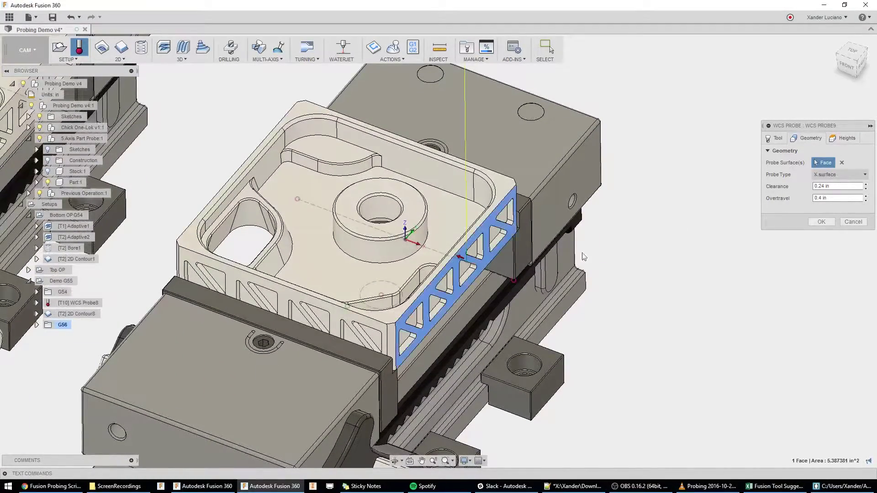
pyautogui.click(843, 163)
# Step: Probe the central boss's bore as an XY circular hole and finish the WCS probe operation
pyautogui.scroll(3, 392, 236)
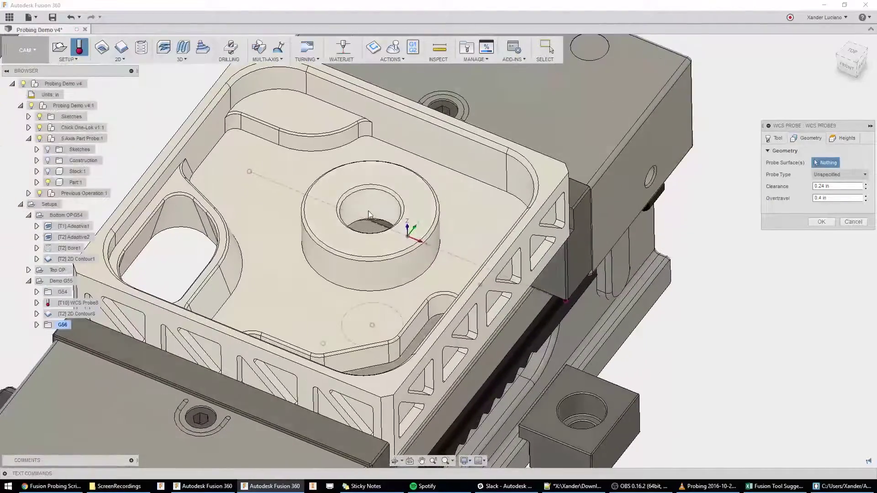
pyautogui.click(370, 210)
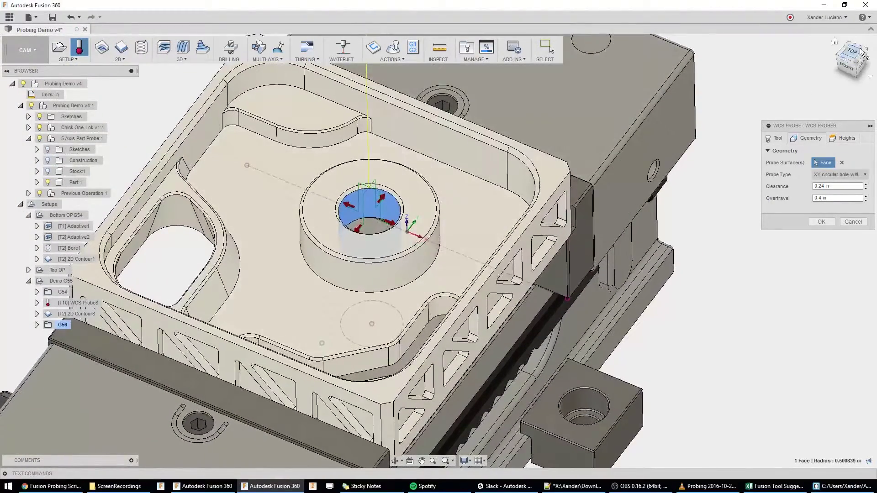
pyautogui.click(854, 54)
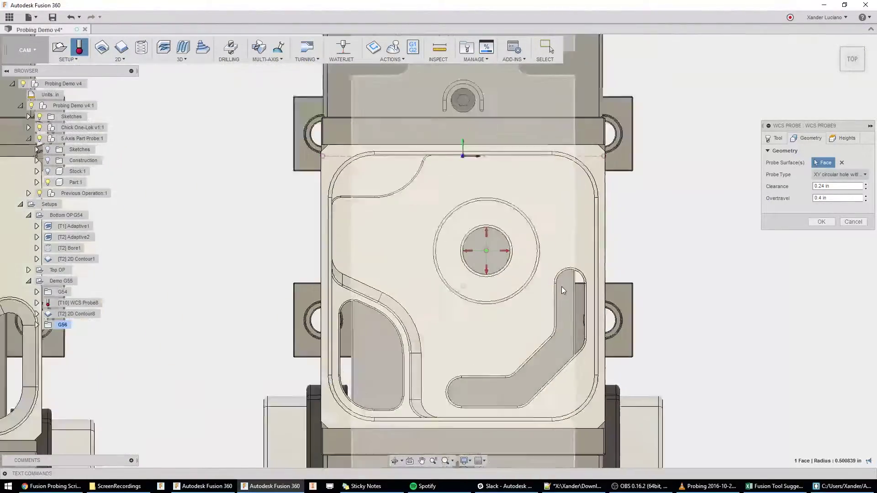
pyautogui.scroll(-3, 372, 238)
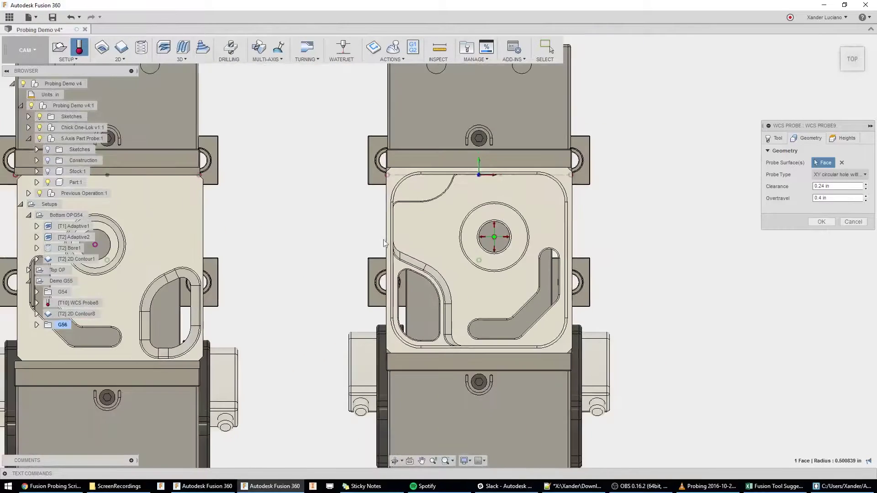
pyautogui.scroll(3, 608, 236)
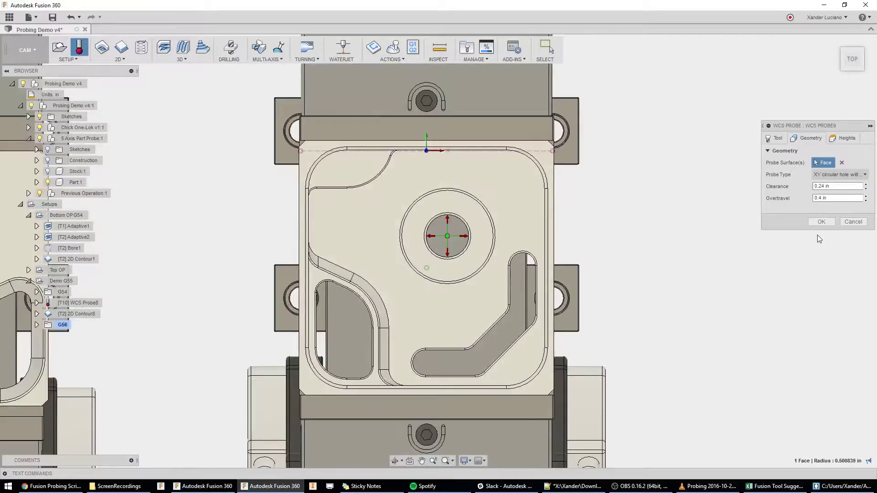
pyautogui.click(821, 222)
# Step: Edit the G56 folder and enable its WCS offset override for post processing
pyautogui.keyDown('shift'); pyautogui.moveTo(806, 237); pyautogui.dragTo(699, 269, button='middle'); pyautogui.keyUp('shift')
pyautogui.rightClick(63, 327)
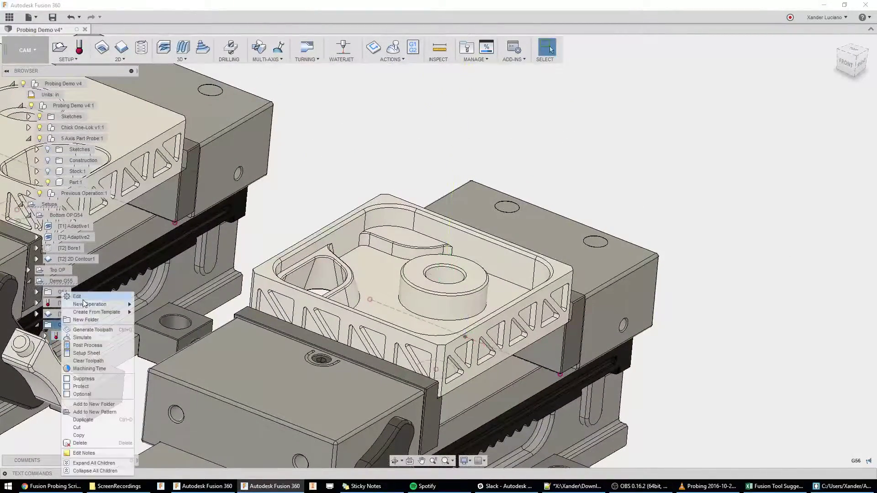
pyautogui.click(79, 297)
pyautogui.click(809, 140)
pyautogui.click(772, 151)
pyautogui.click(835, 176)
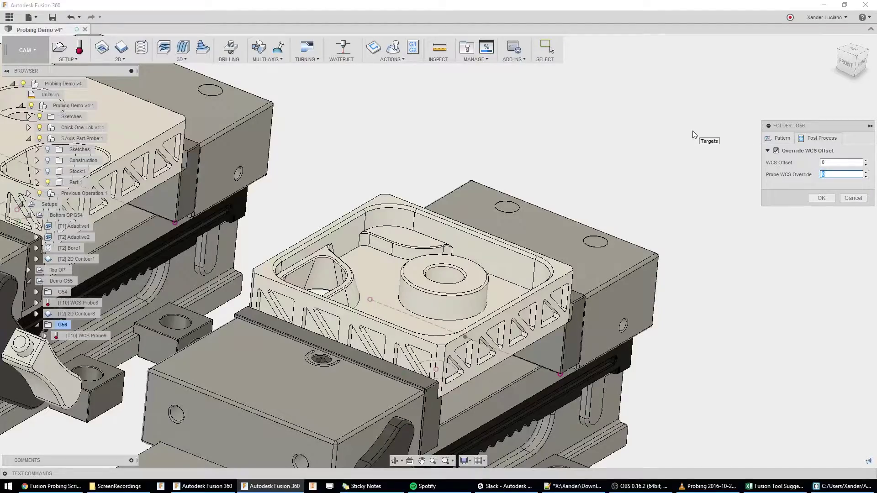
# Step: Set the G56 folder's WCS Offset to 3 and Probe WCS Override to 2, and accept the changes
pyautogui.scroll(-5, 694, 134)
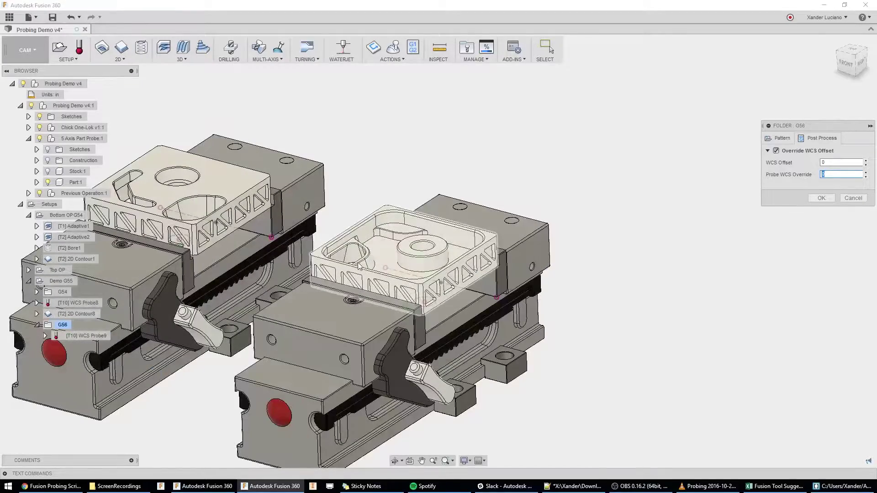
pyautogui.scroll(-1, 427, 276)
pyautogui.scroll(1, 428, 275)
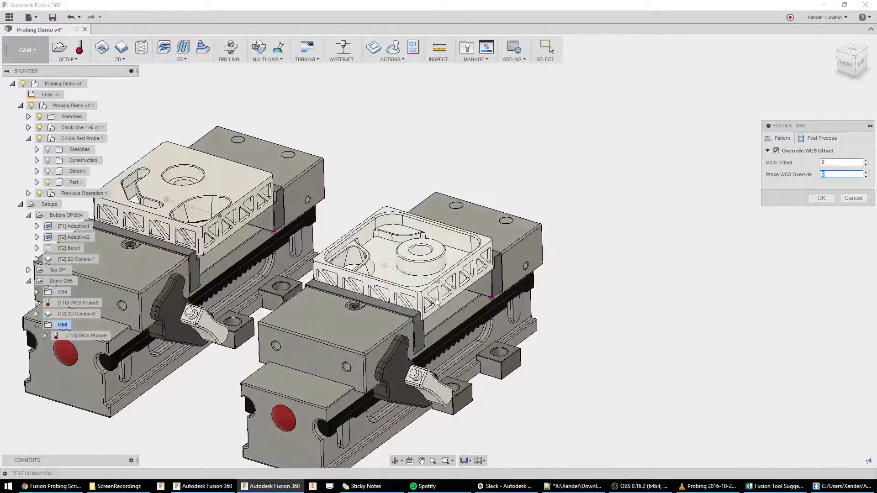
pyautogui.scroll(1, 429, 283)
pyautogui.scroll(2, 430, 284)
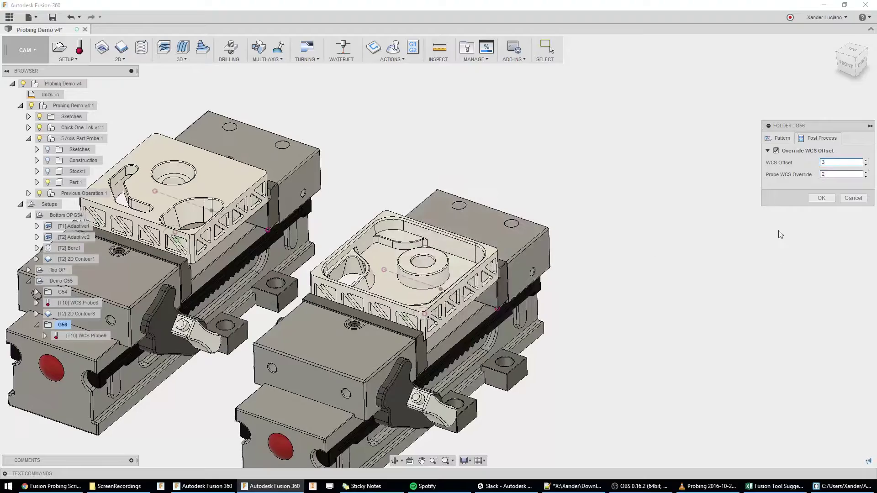
pyautogui.click(818, 197)
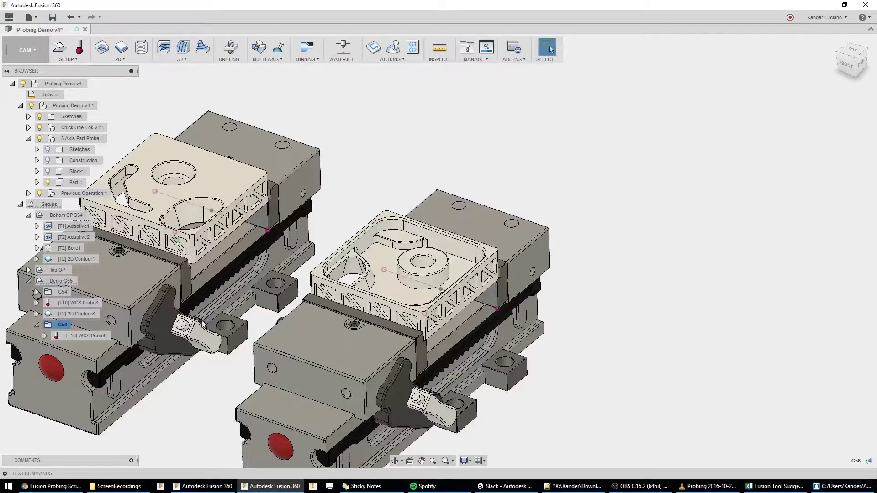
# Step: Expand the G54 folder and inspect the toolpaths of WCS Probe8 and 2D Contour8 on the right-hand part
pyautogui.press('F6')
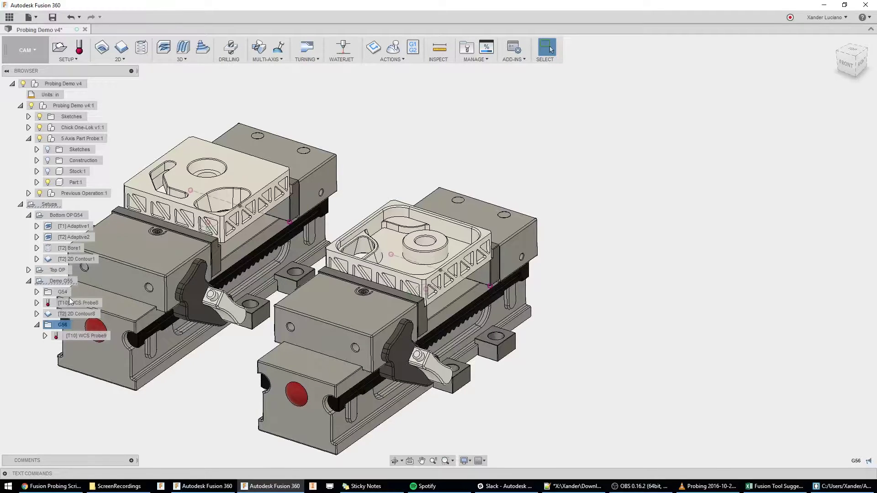
pyautogui.click(37, 292)
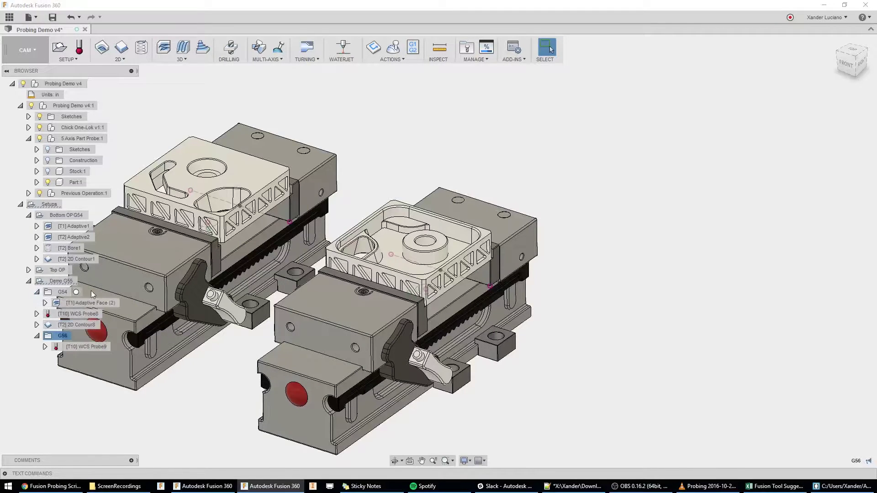
pyautogui.click(88, 318)
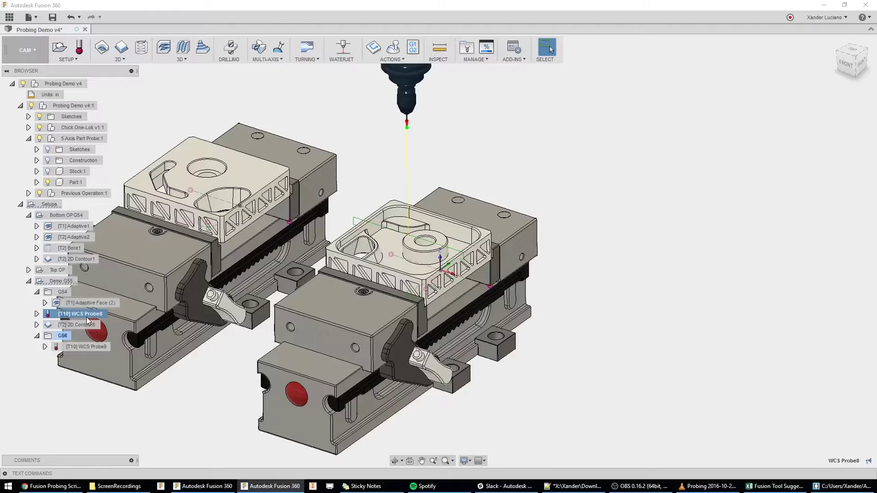
pyautogui.click(89, 325)
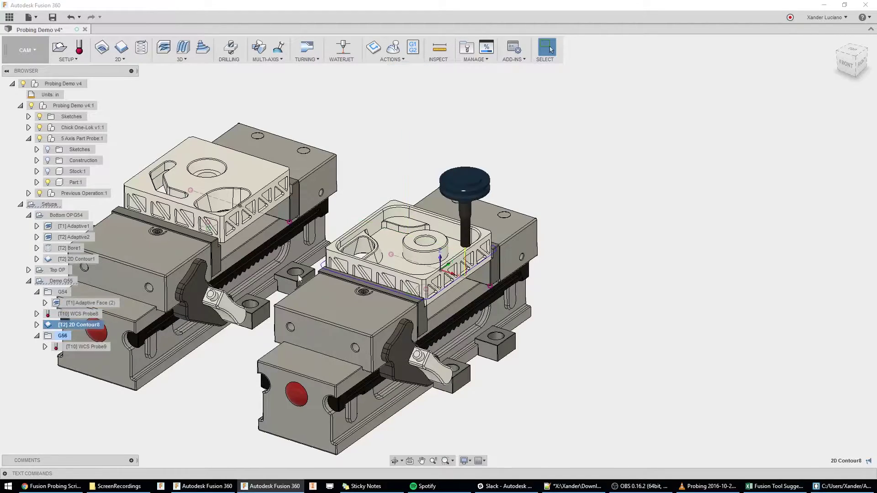
pyautogui.scroll(1, 506, 268)
pyautogui.scroll(2, 506, 268)
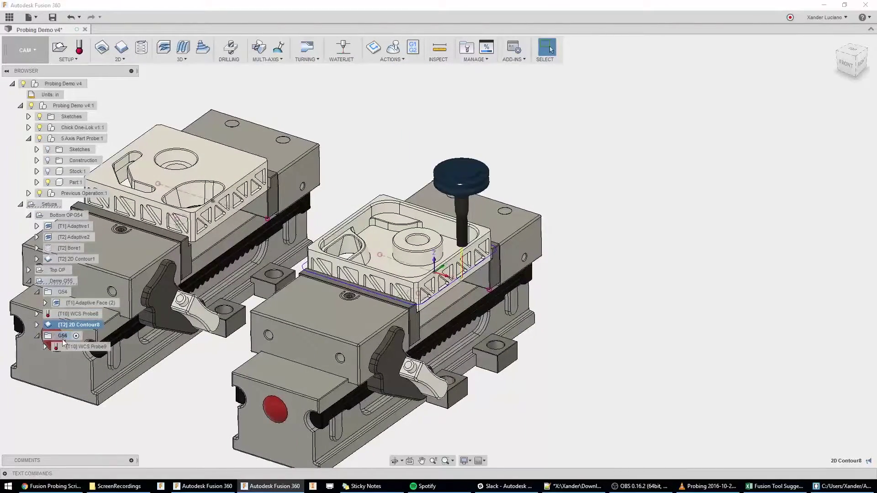
# Step: Inspect the toolpaths of WCS Probe9 and 2D Contour9 in the G56 folder, and compare them with the WCS Probe8 toolpath
pyautogui.click(76, 347)
pyautogui.scroll(2, 413, 264)
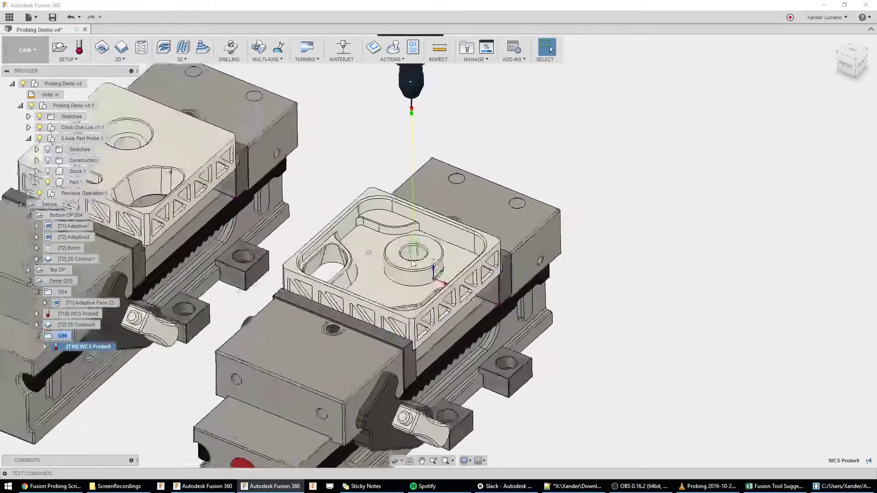
pyautogui.scroll(-2, 412, 264)
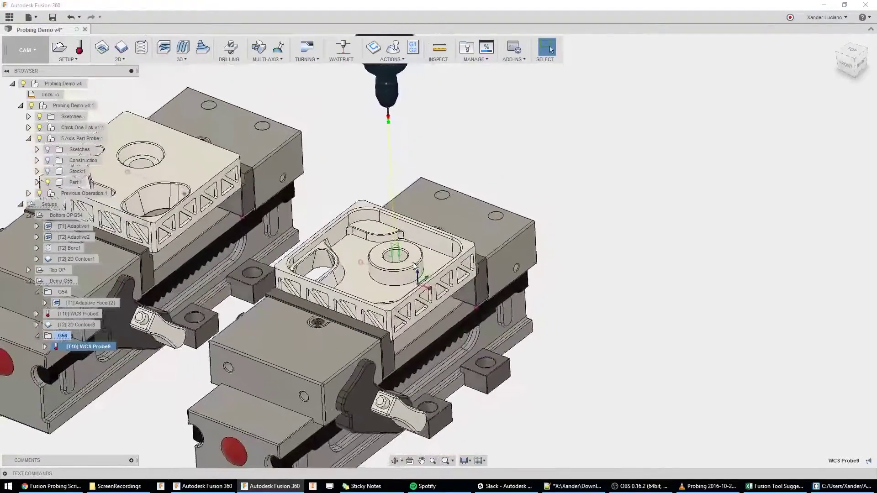
pyautogui.scroll(-2, 414, 266)
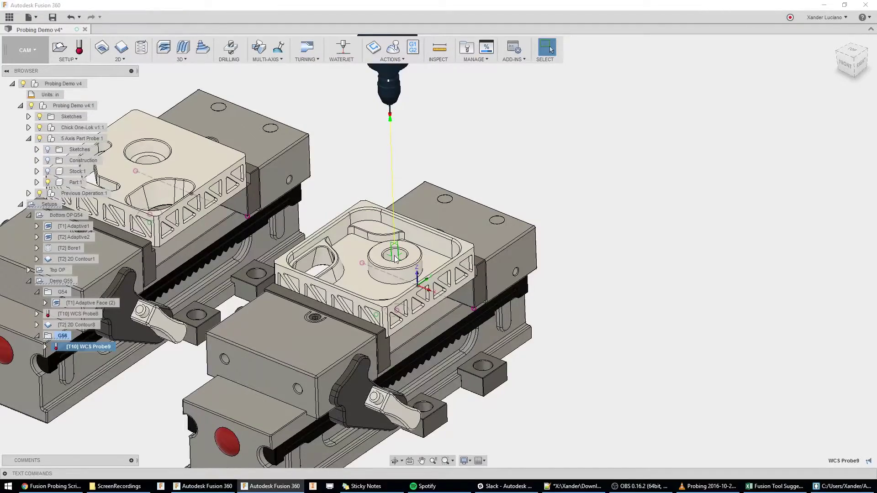
pyautogui.keyDown('shift'); pyautogui.moveTo(395, 259); pyautogui.dragTo(375, 259, button='middle'); pyautogui.keyUp('shift')
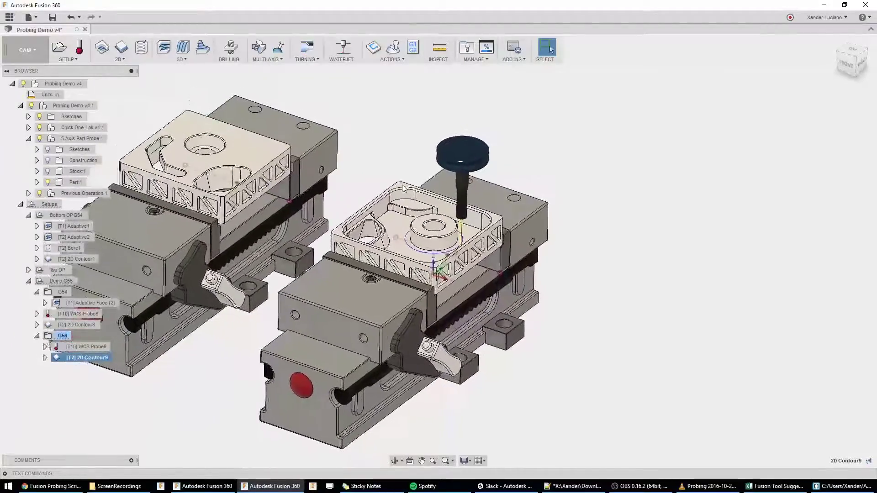
pyautogui.scroll(-2, 402, 185)
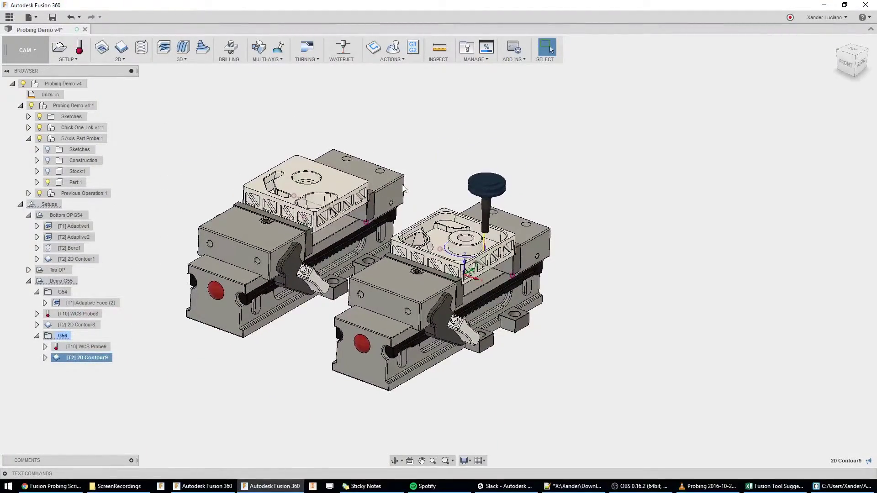
pyautogui.click(84, 313)
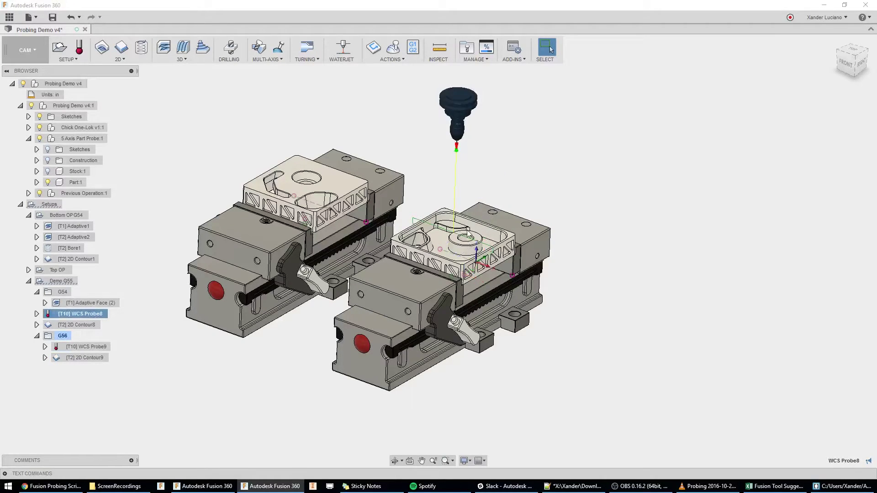
pyautogui.scroll(3, 468, 233)
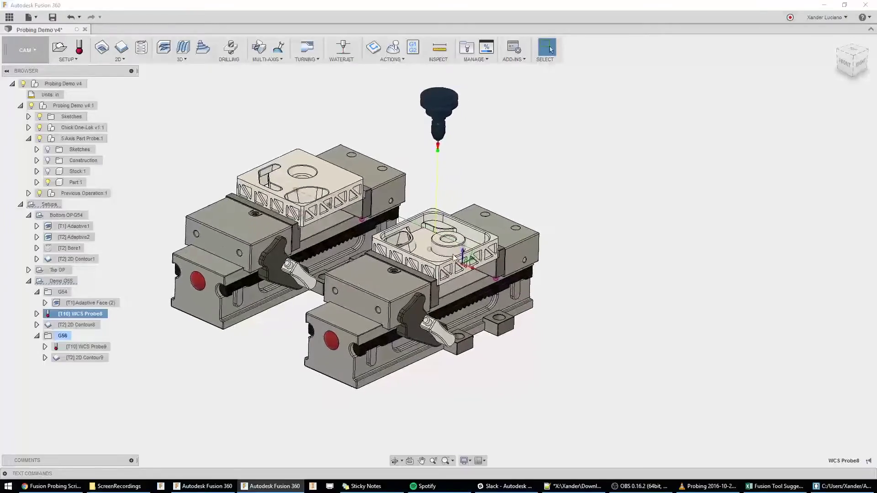